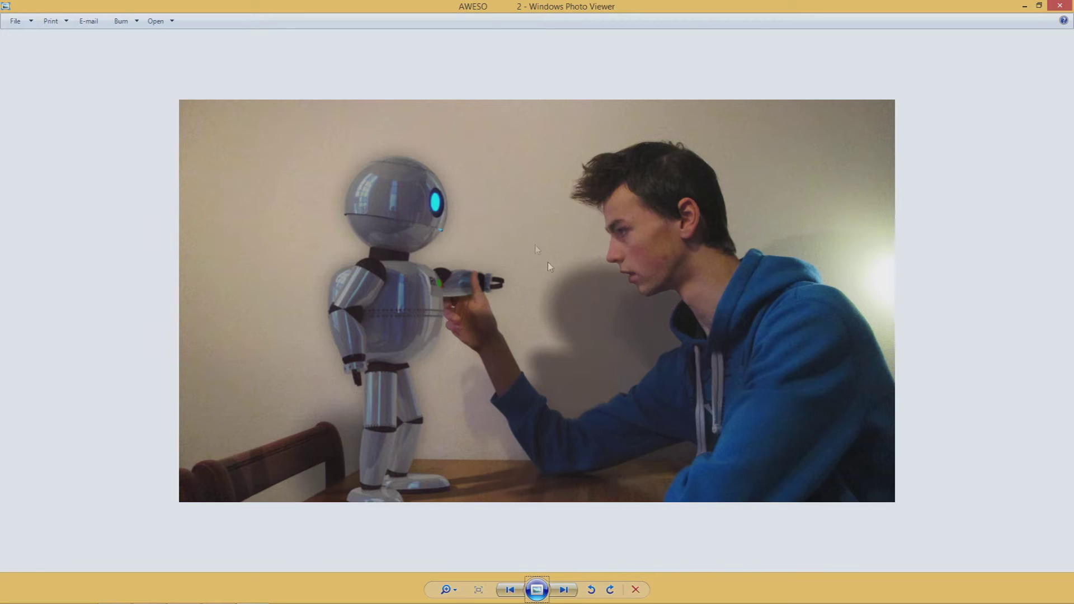
- Return to Blender's 3D scene, orbit out, use solid shading, and hide the robot mesh layers
left_click(1060, 5)
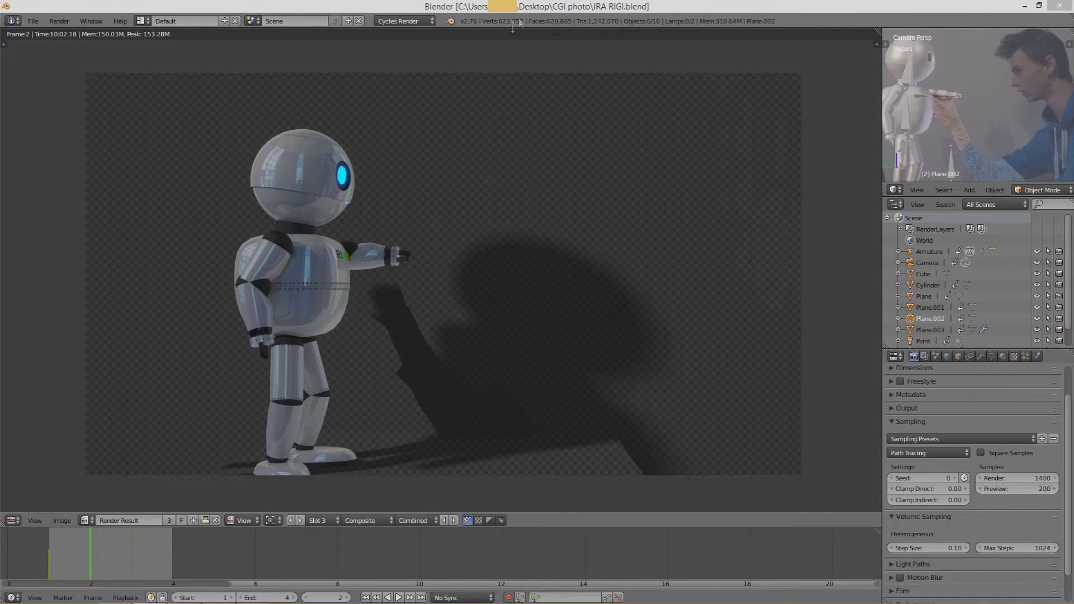
key("Escape")
scroll(623, 191, "down", 5)
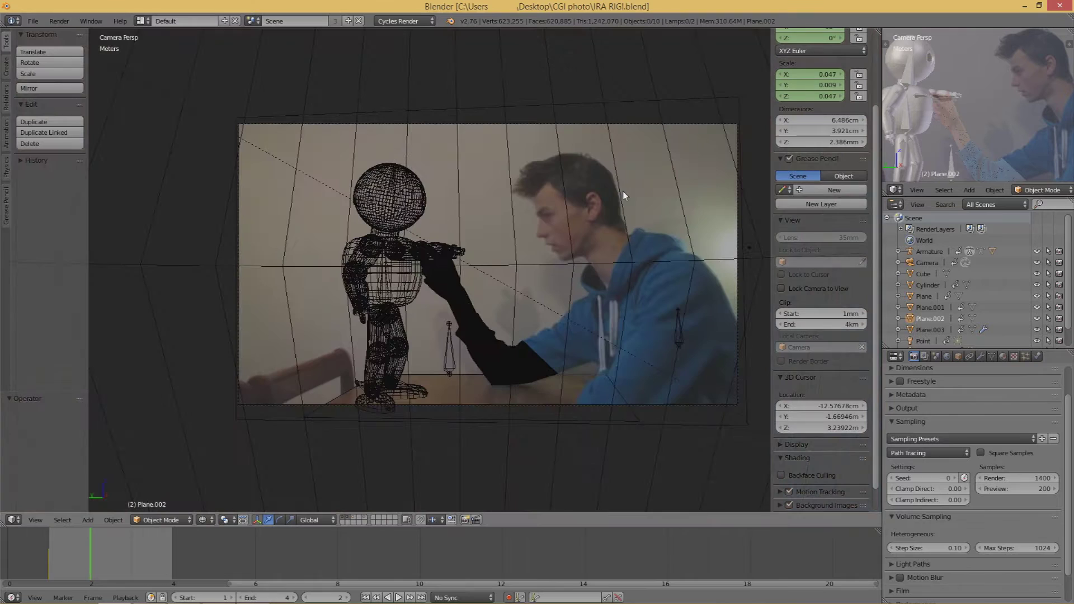
middle_click_drag(515, 218, 485, 231)
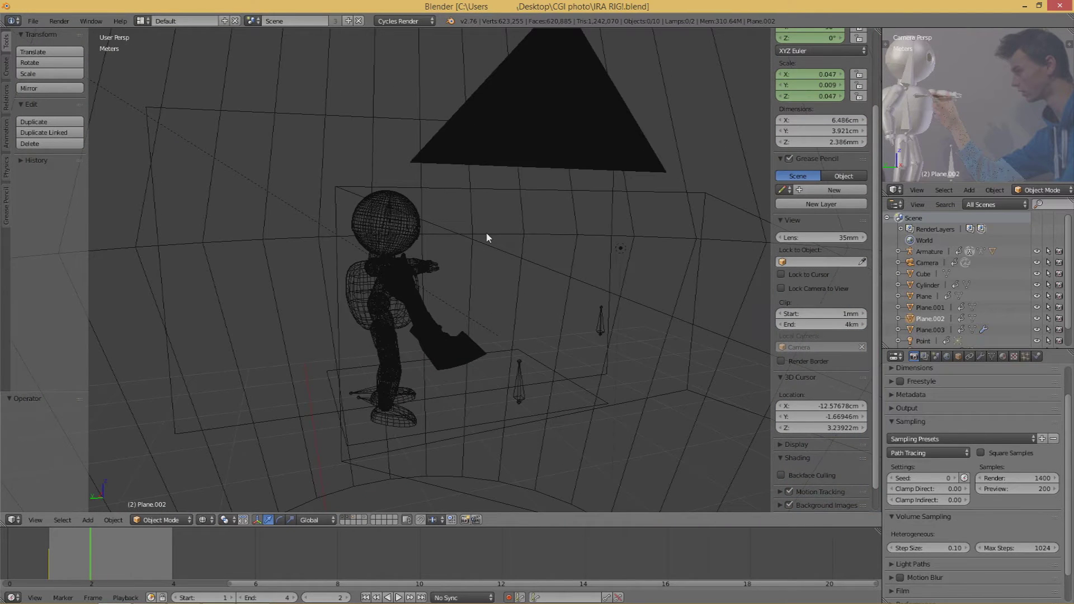
key("z")
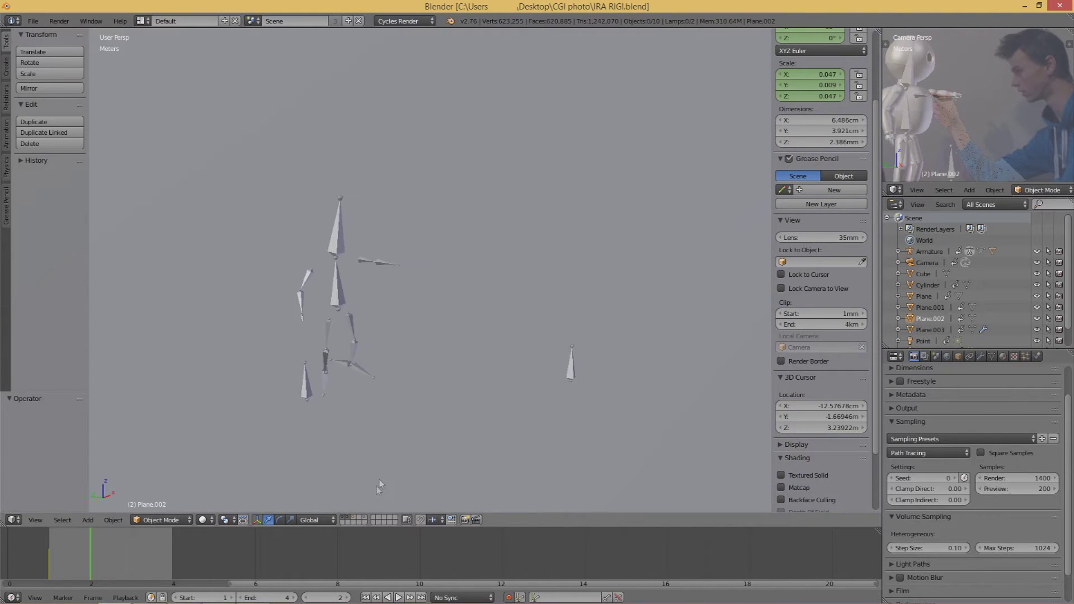
left_click(344, 521)
- Orbit the viewport around the rig to view the robot closer
mouse_move(406, 298)
middle_mouse_down()
mouse_move(435, 324)
mouse_move(451, 319)
mouse_move(425, 302)
middle_mouse_up()
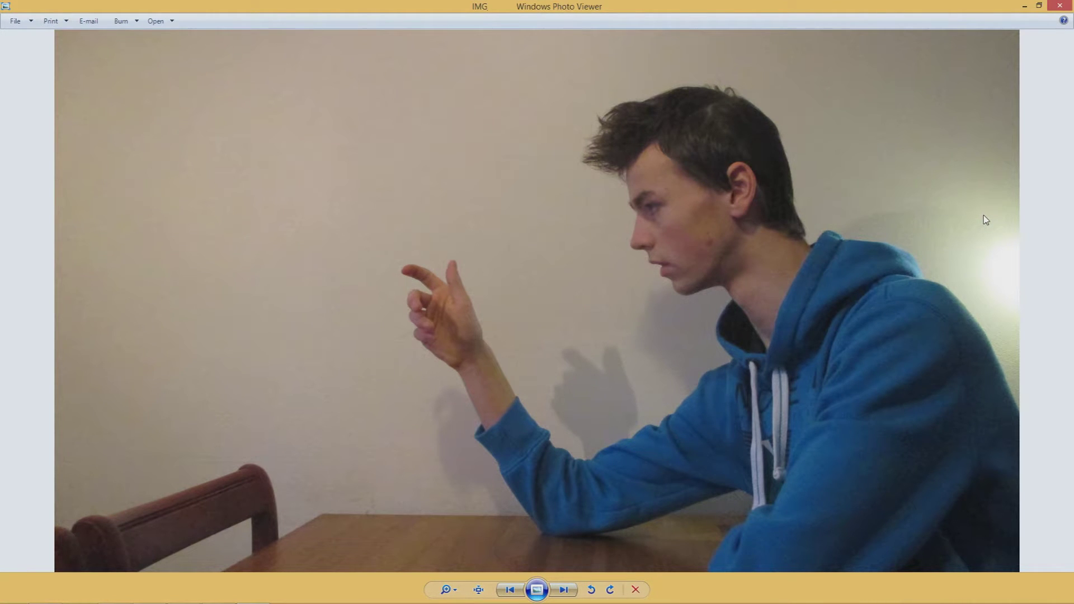
- Close the original photo, zoom into the composite image, then close it
left_click(1062, 7)
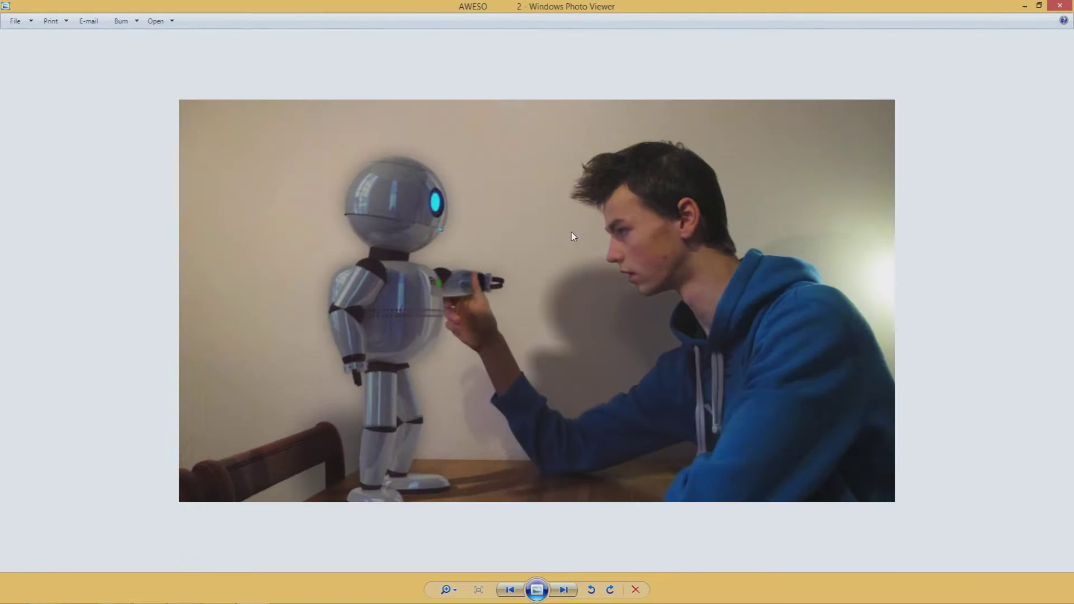
scroll(572, 233, "up", 5)
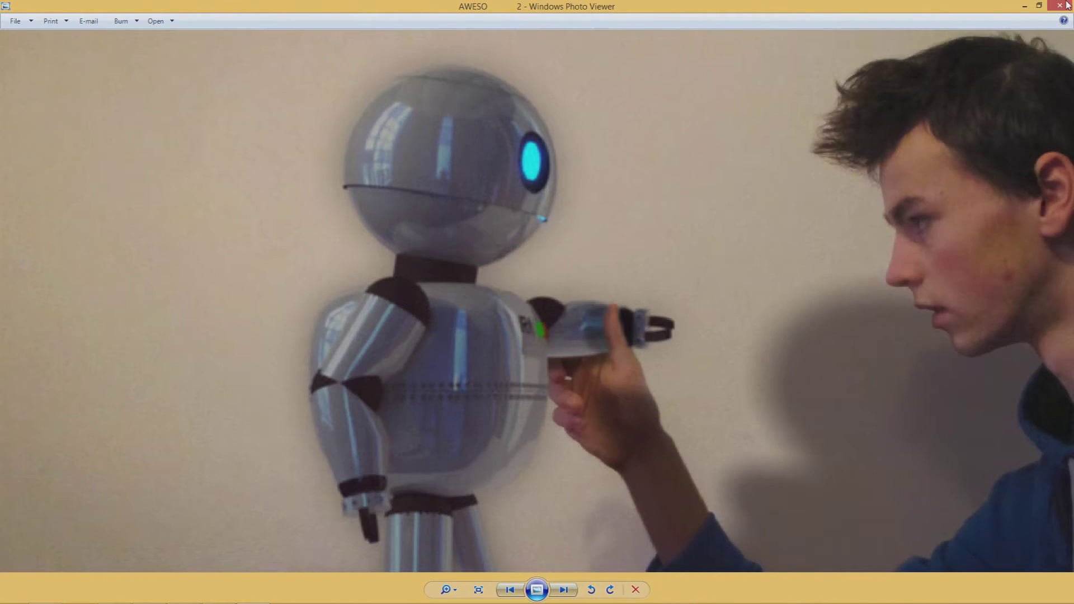
left_click(1061, 5)
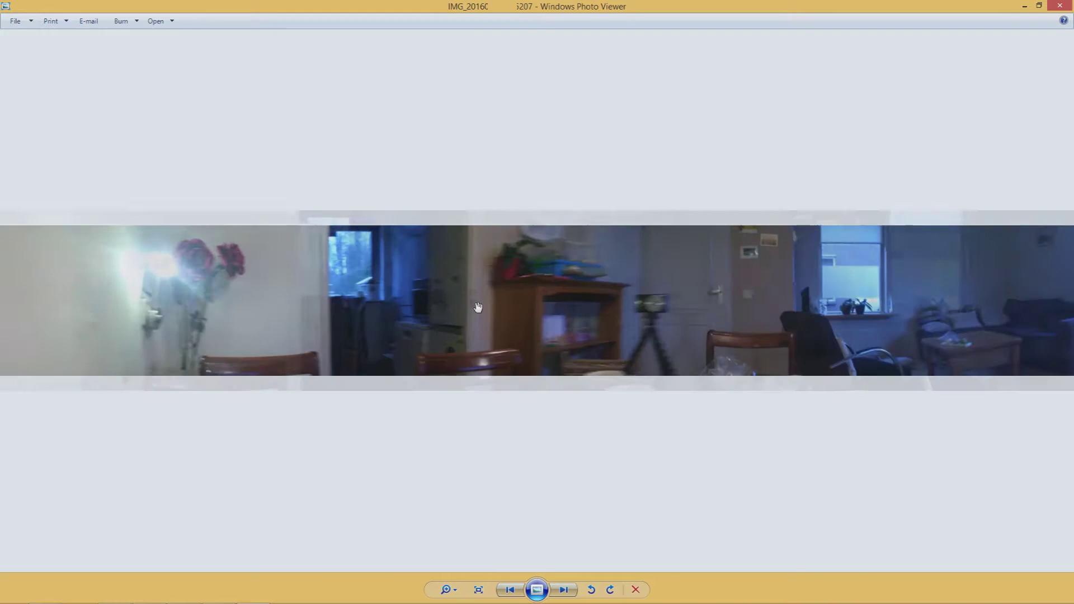
- Pan and zoom across the room panorama, from the sofa and windows back to the flowers
left_click_drag(213, 340, 413, 324)
left_click_drag(876, 317, 339, 307)
scroll(280, 302, "down", 2)
scroll(255, 299, "up", 2)
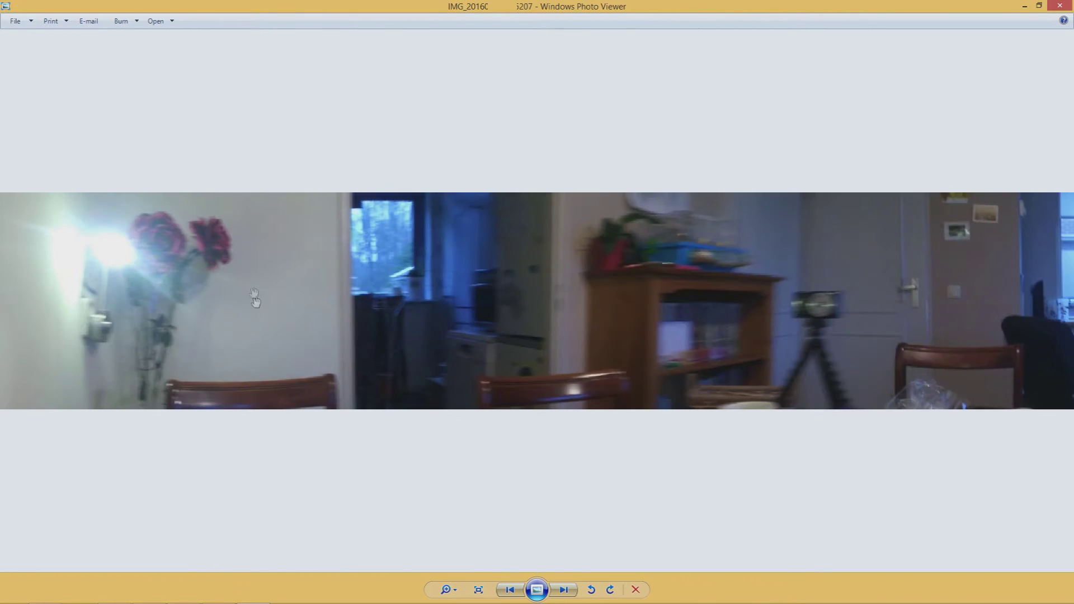
left_click_drag(204, 336, 375, 301)
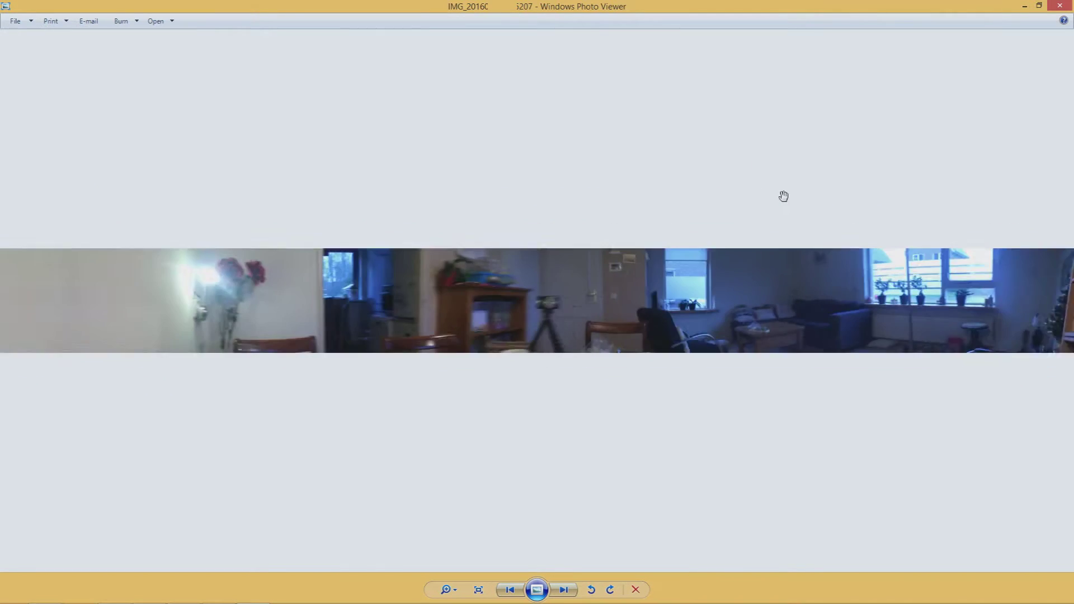
scroll(783, 196, "down", 1)
- Back in Blender, look through the scene camera with the robot in wireframe over the photo
left_click(1058, 12)
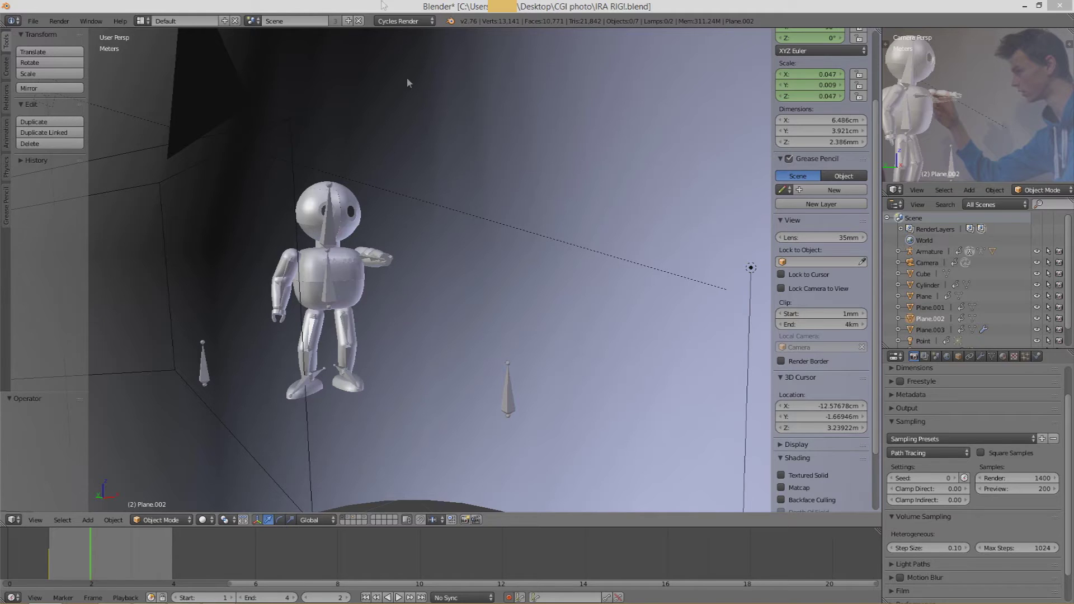
key("z")
key("KP_0")
scroll(451, 297, "up", 1)
scroll(452, 296, "down", 2)
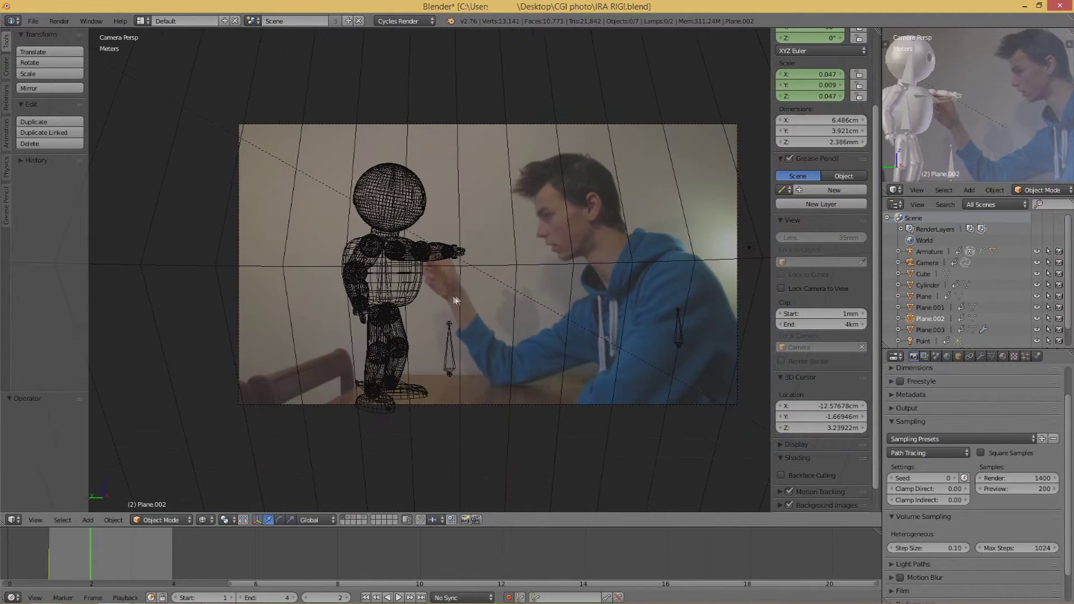
scroll(455, 300, "up", 1)
middle_click_drag(494, 288, 447, 293, "shift")
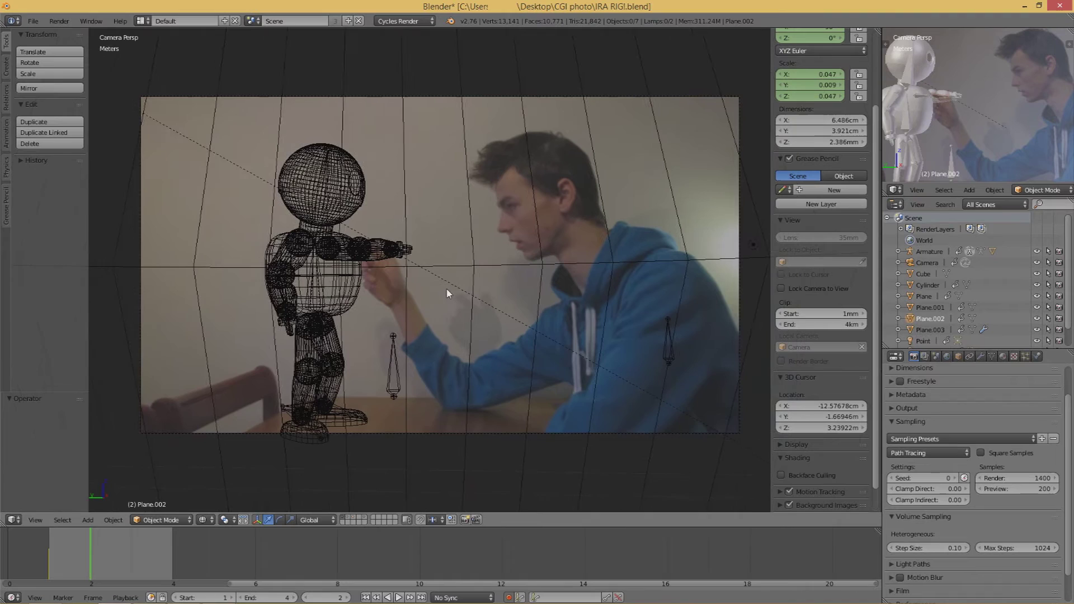
scroll(447, 294, "up", 1)
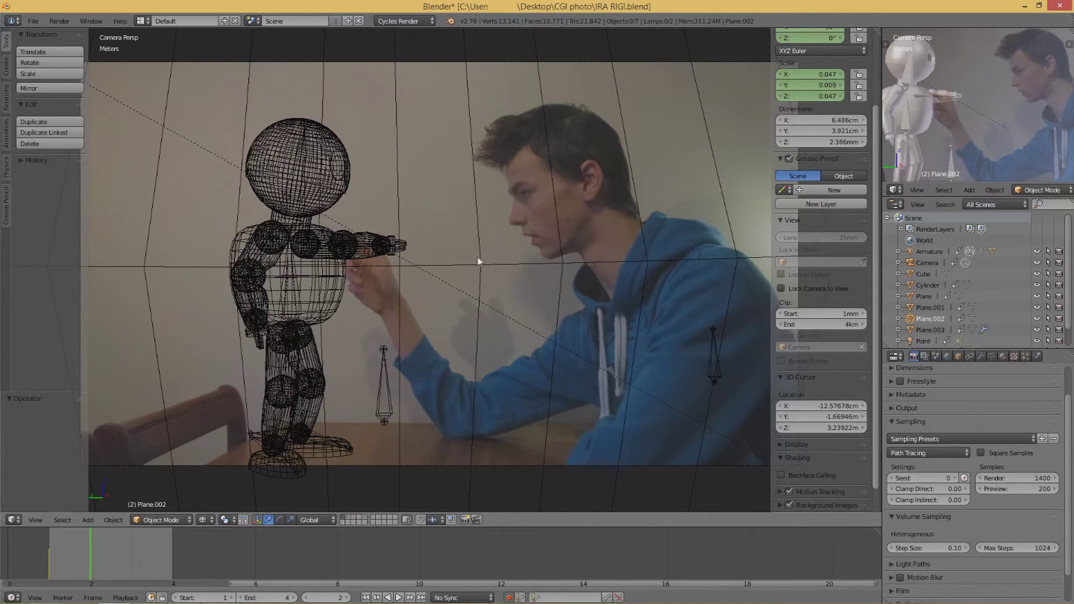
- Step out of the camera view to orbit the rig, then return to Camera Persp
key("KP_0")
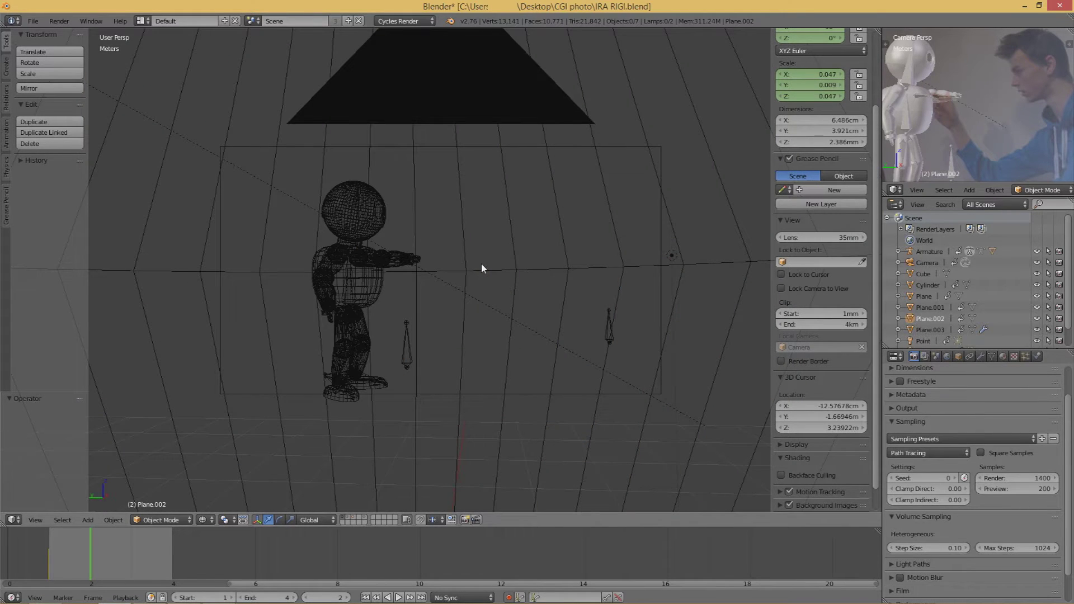
key("KP_0")
scroll(503, 249, "down", 2)
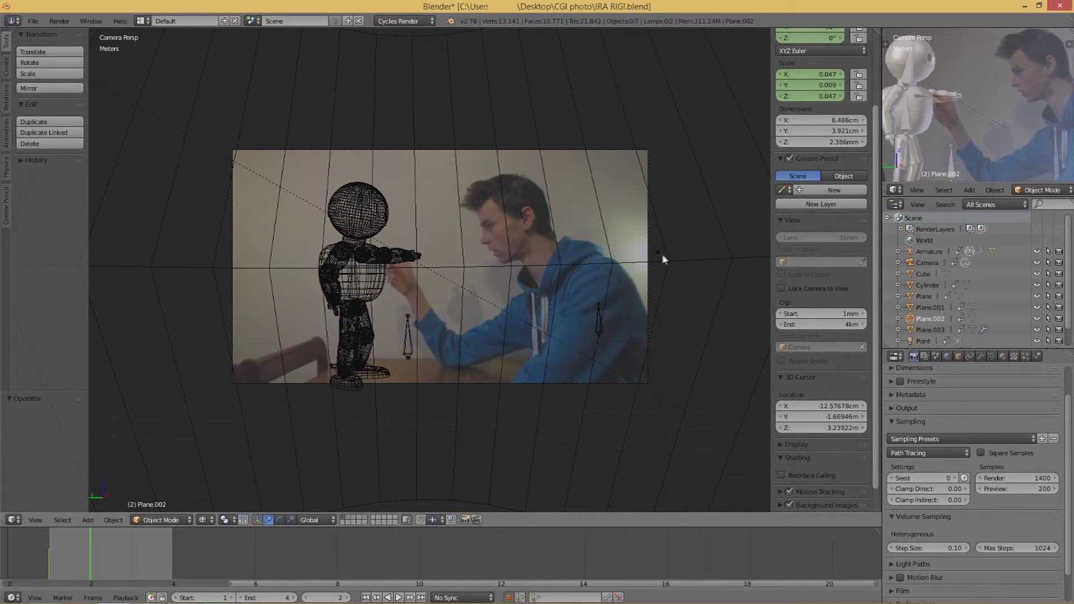
scroll(542, 230, "down", 2)
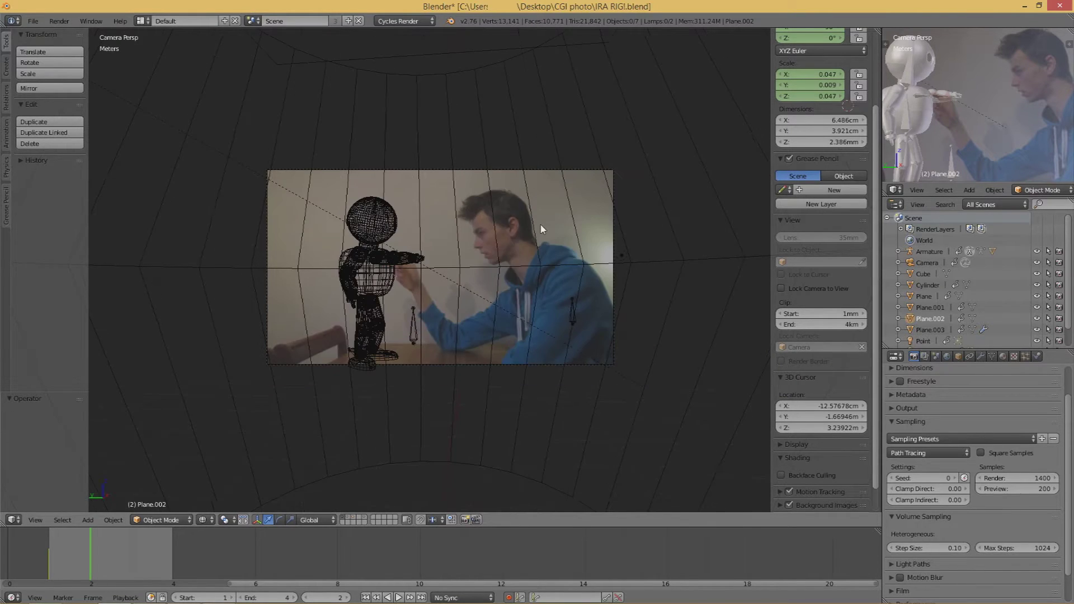
middle_click_drag(542, 230, 478, 252)
key("KP_0")
scroll(478, 247, "up", 1)
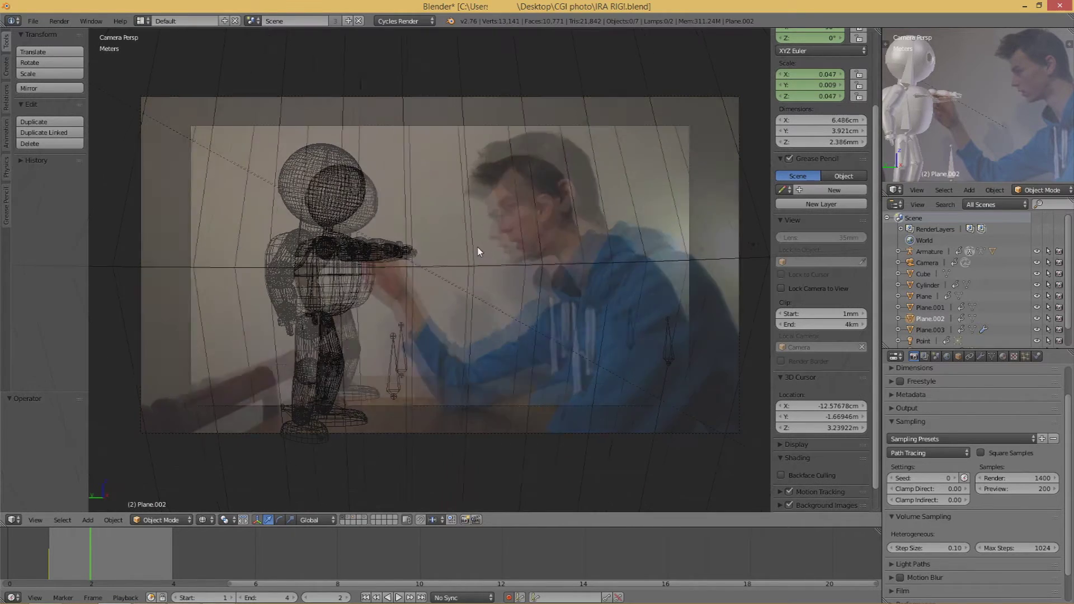
middle_click_drag(506, 306, 445, 294)
key("z")
scroll(518, 270, "down", 6)
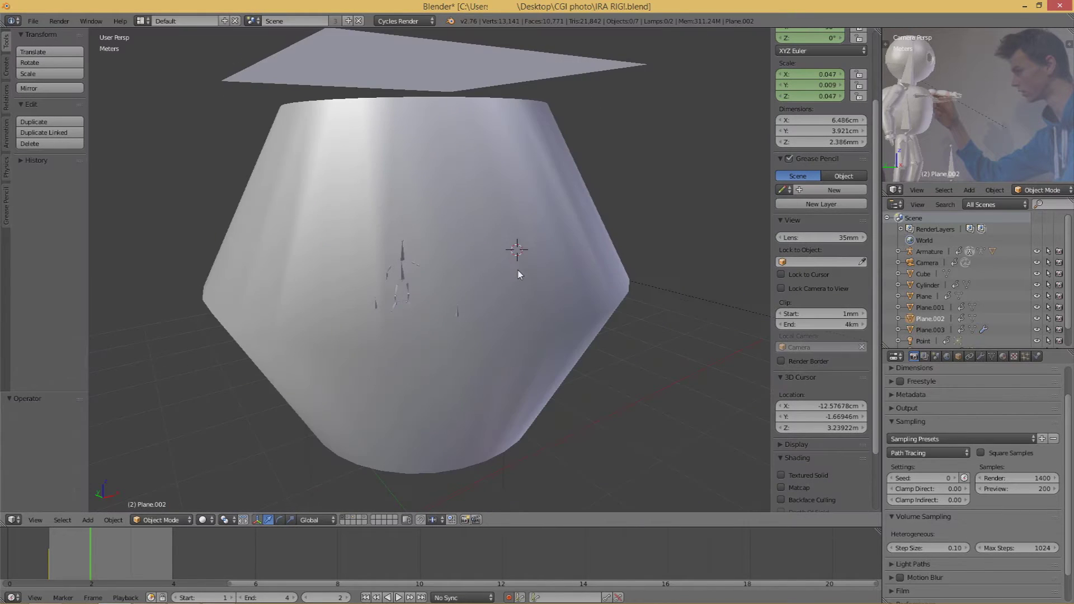
mouse_move(518, 271)
middle_mouse_down()
mouse_move(461, 206)
mouse_move(470, 167)
mouse_move(440, 269)
middle_mouse_up()
left_click(203, 519)
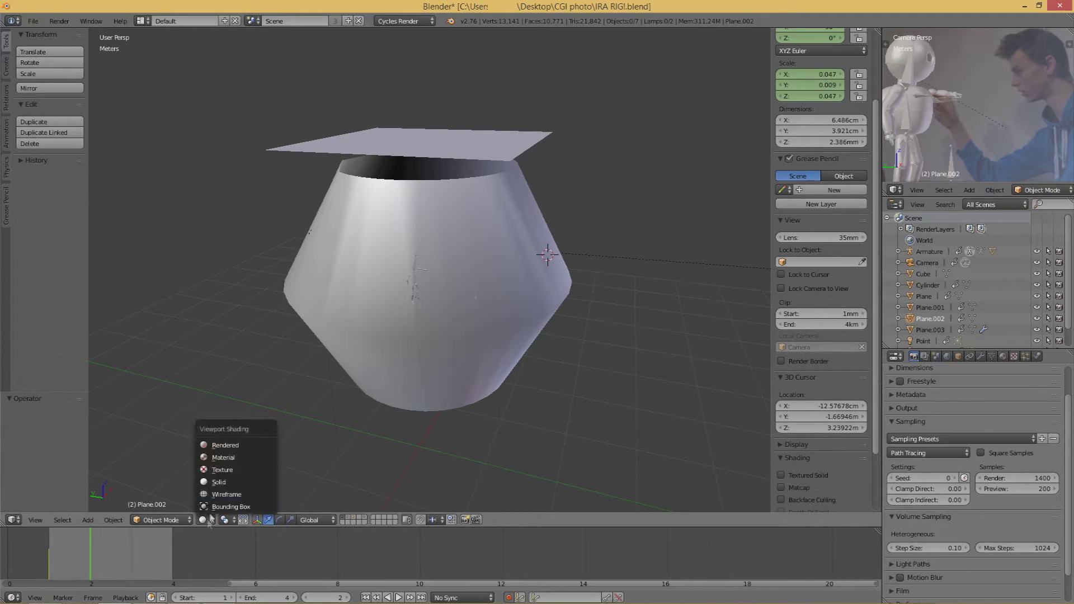
left_click(234, 444)
scroll(428, 244, "up", 5)
scroll(430, 244, "up", 6)
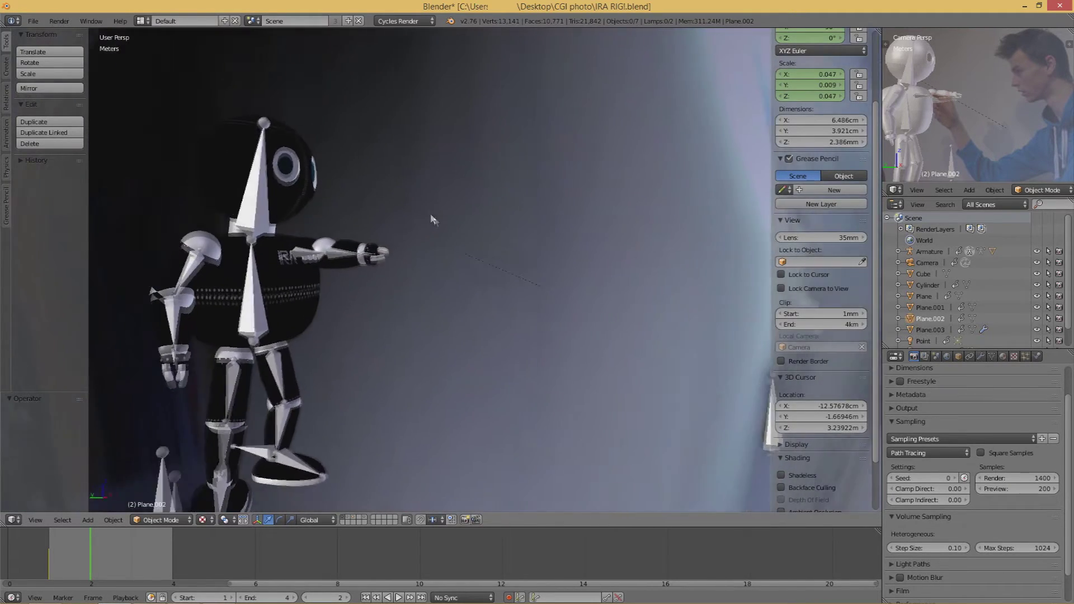
middle_click_drag(432, 218, 569, 230)
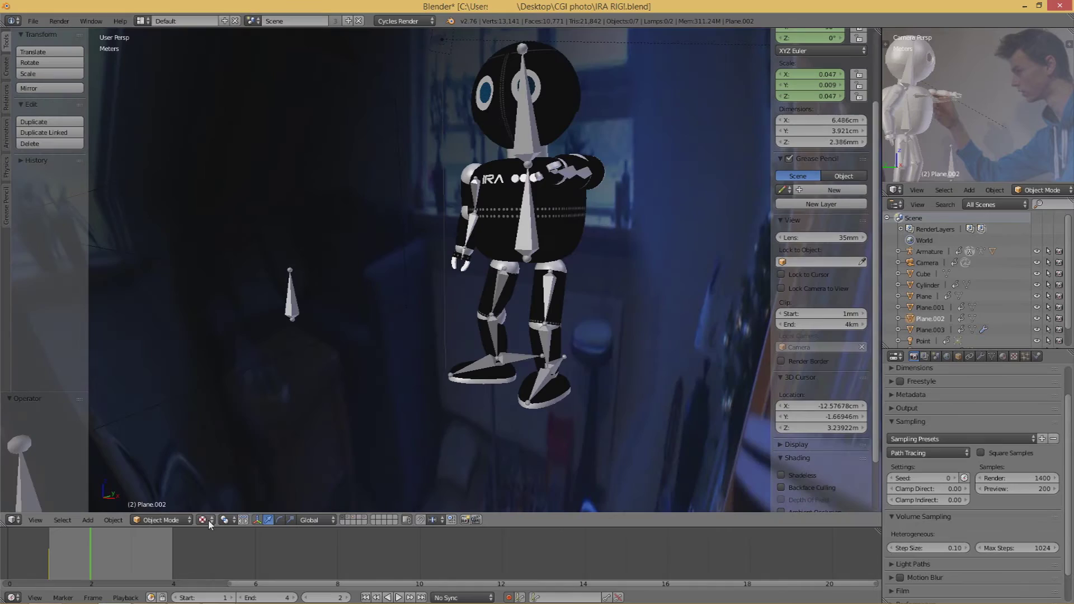
left_click(203, 519)
left_click(229, 451)
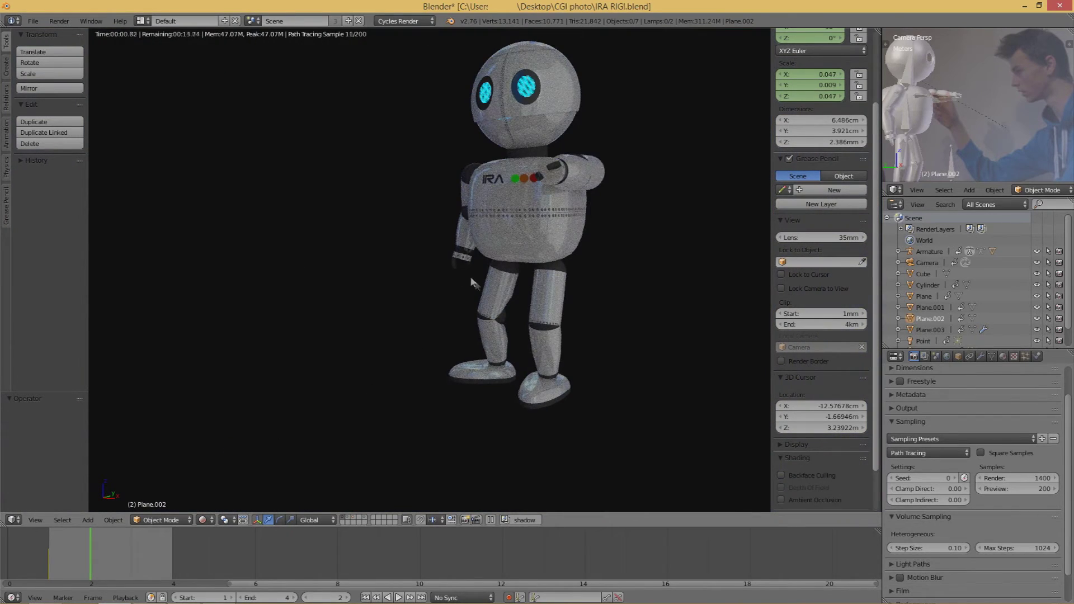
middle_click_drag(424, 263, 470, 263)
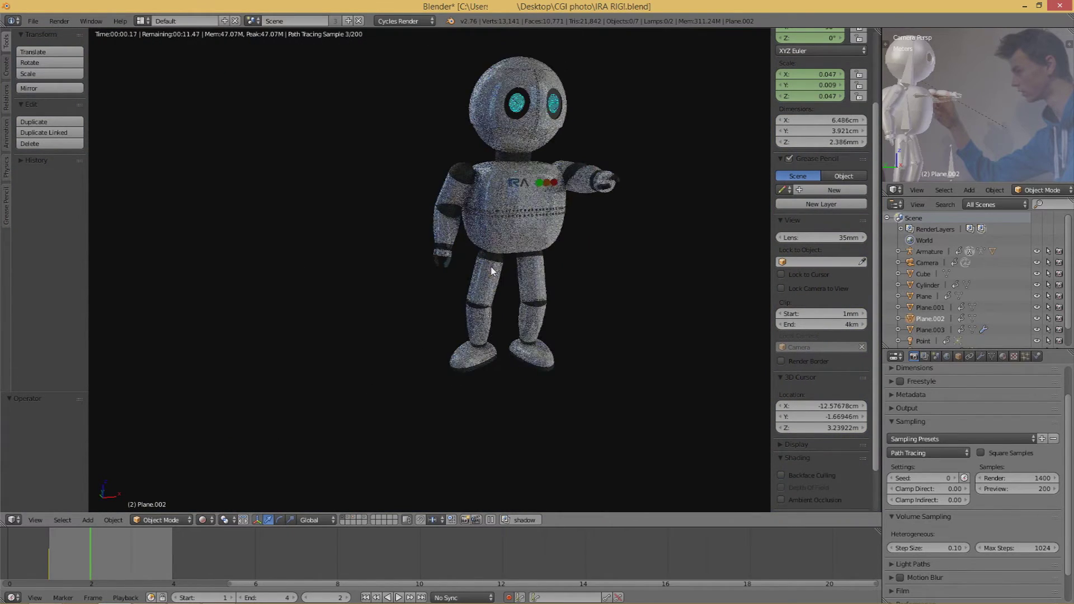
scroll(494, 267, "up", 2)
scroll(495, 266, "up", 2)
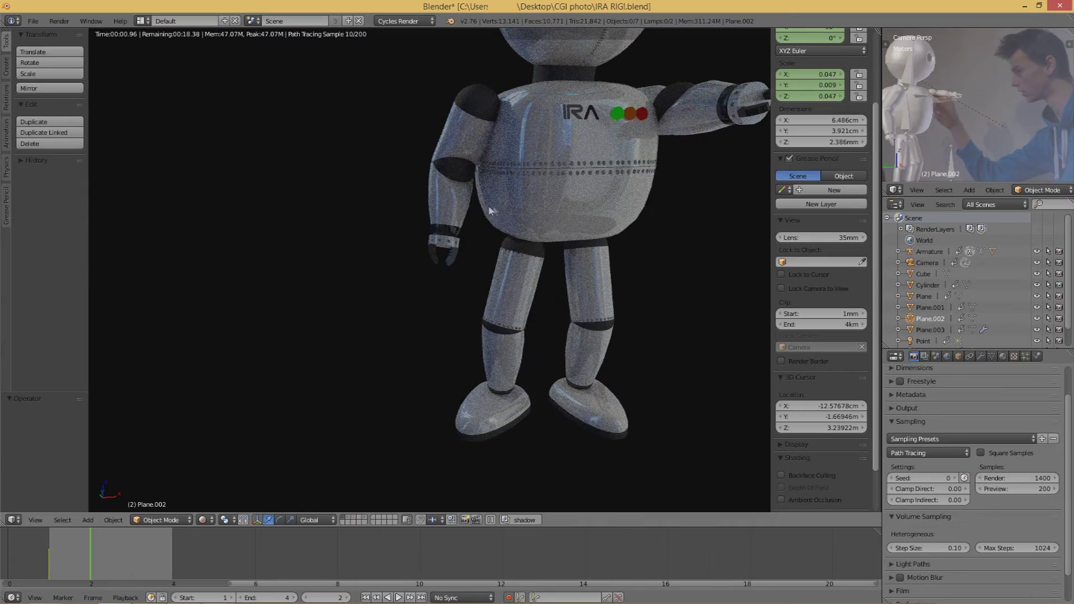
middle_click_drag(478, 210, 628, 187)
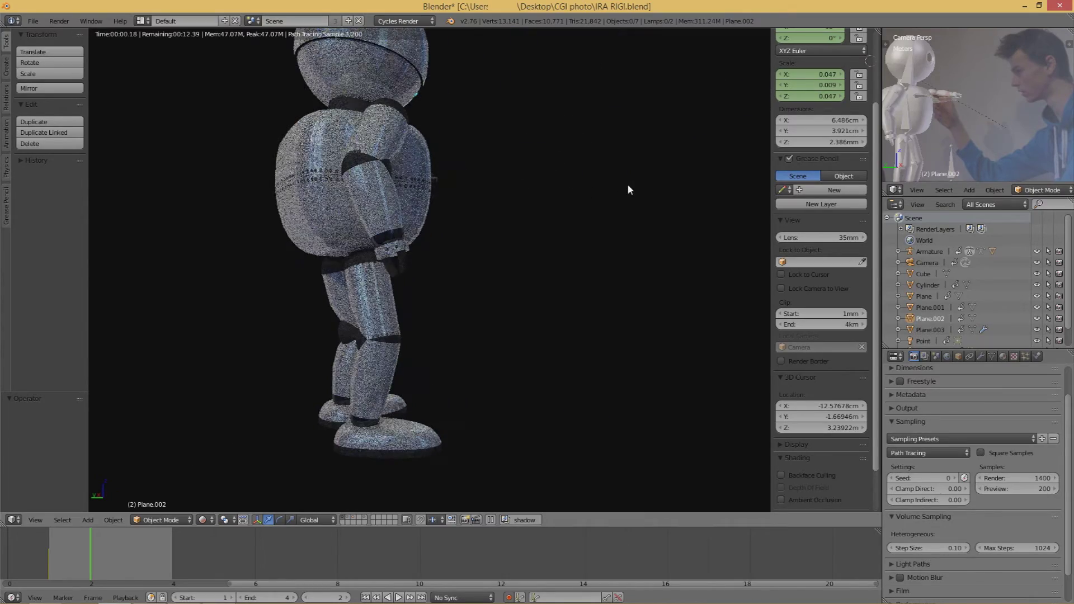
middle_click_drag(508, 210, 492, 240)
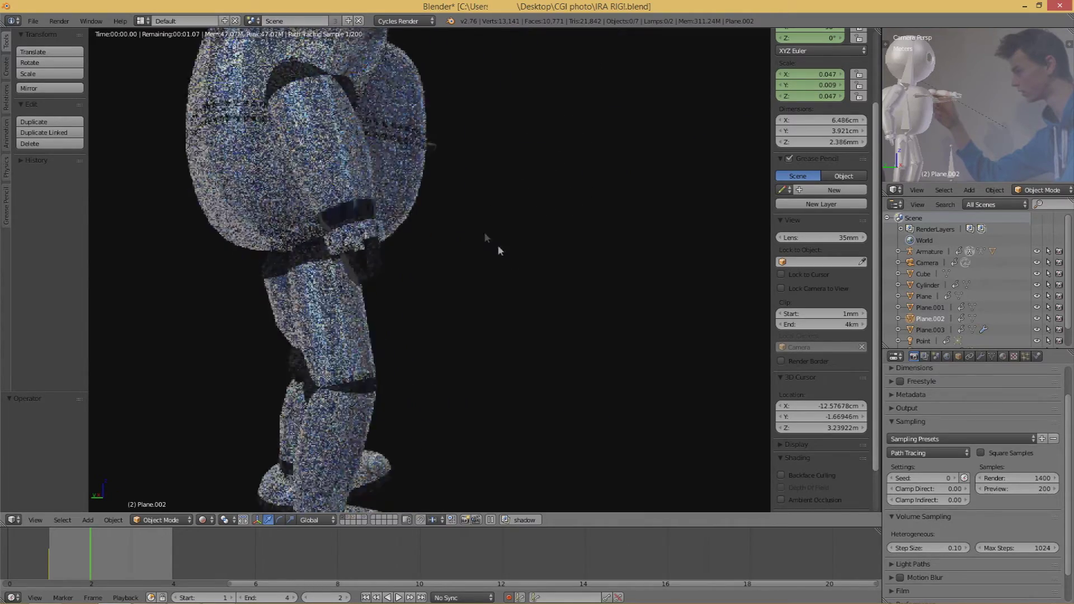
scroll(571, 310, "up", 3)
middle_click_drag(571, 310, 613, 408)
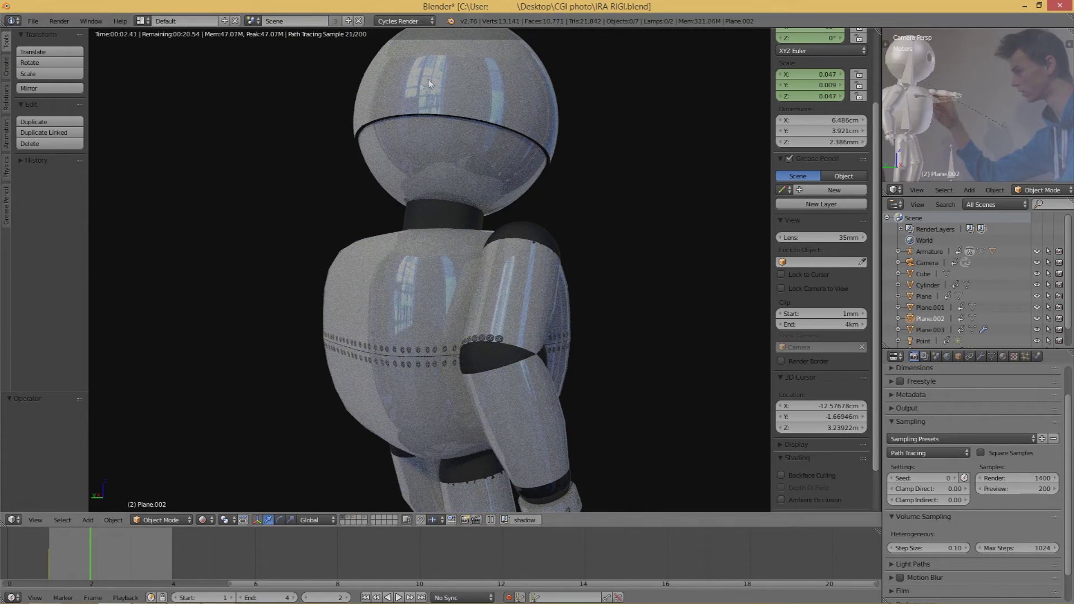
middle_click_drag(595, 234, 428, 295)
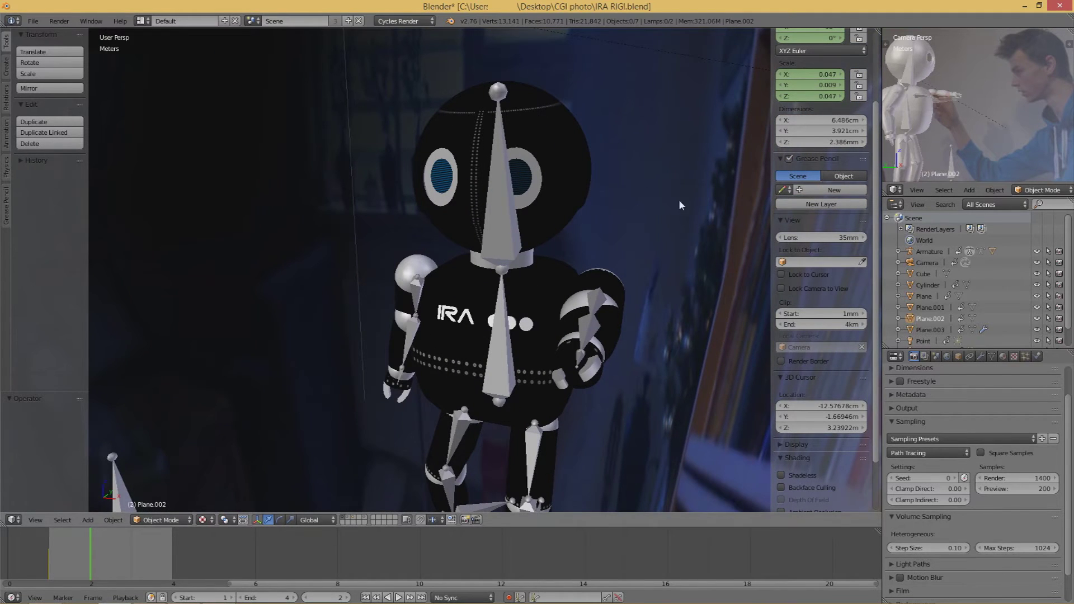
- Isolate Plane.002, look through the camera, and select the backdrop Plane.001 and hand Plane.003
right_click(536, 290)
key("KP_Divide")
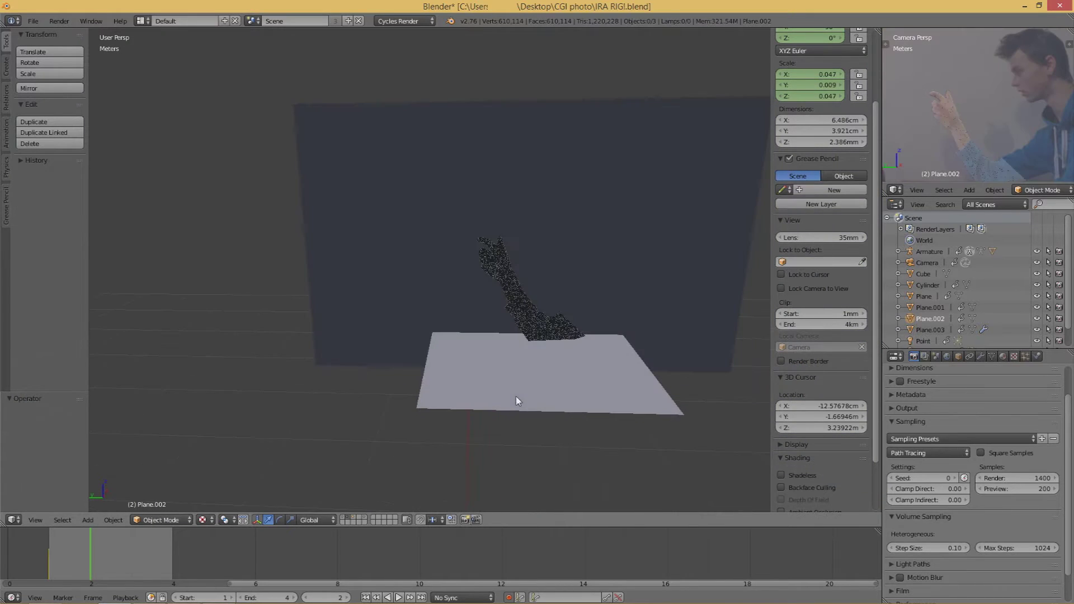
key("KP_0")
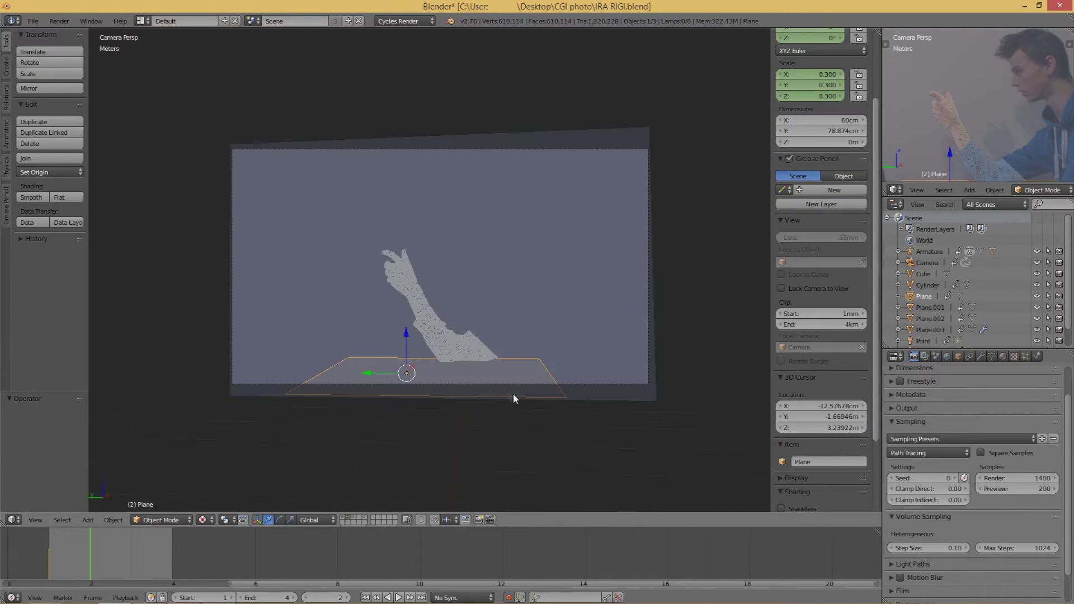
right_click(525, 269)
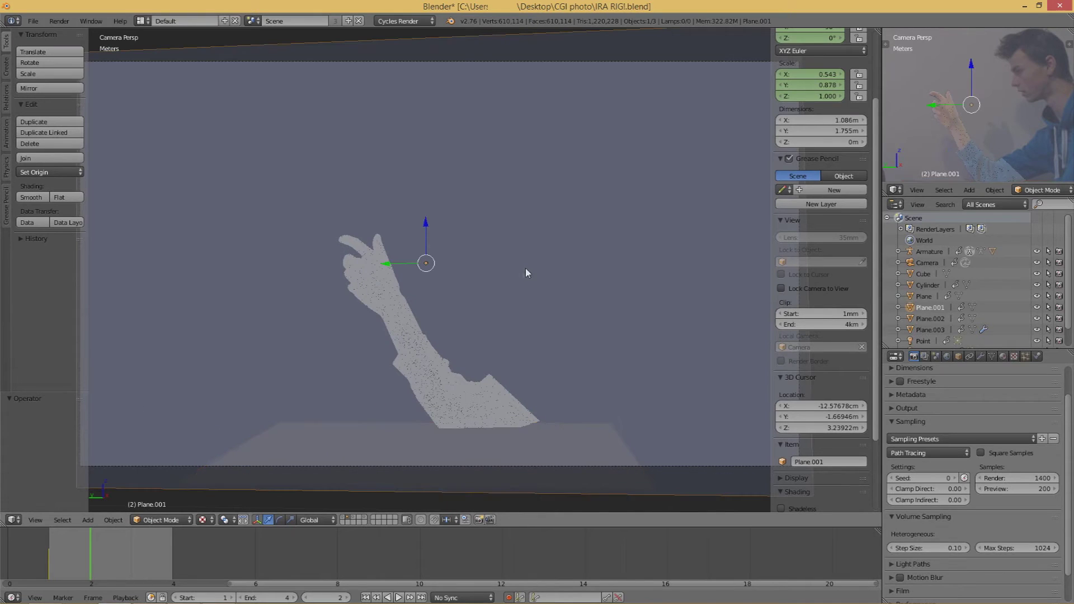
right_click(388, 288)
- Display the render result, sample its pixel values, and frame the robot with its shadow
key("F12")
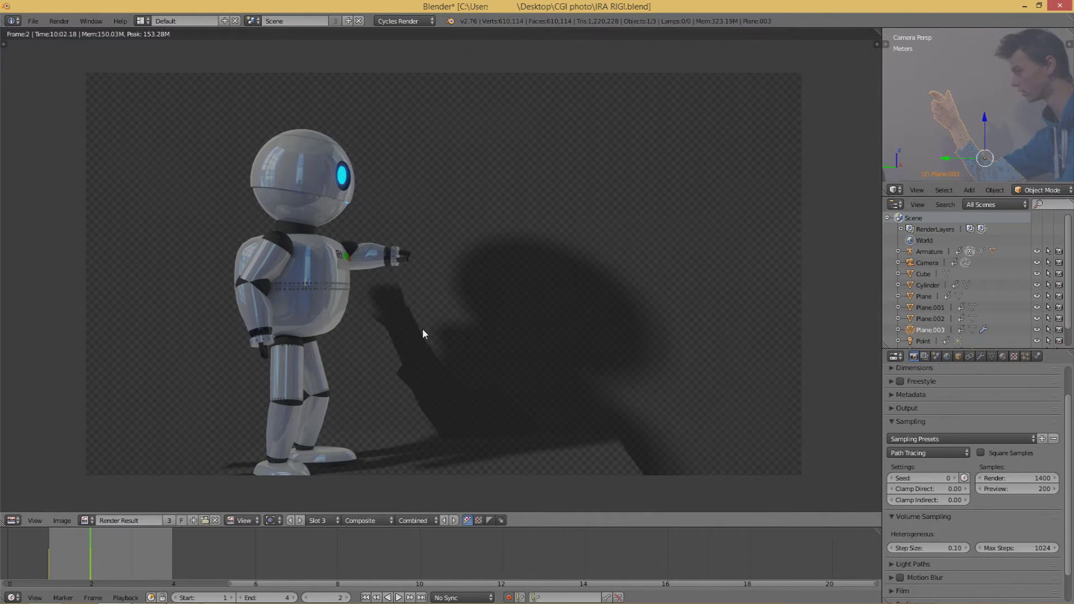
scroll(421, 328, "up", 1)
scroll(422, 328, "down", 1)
scroll(422, 328, "up", 1)
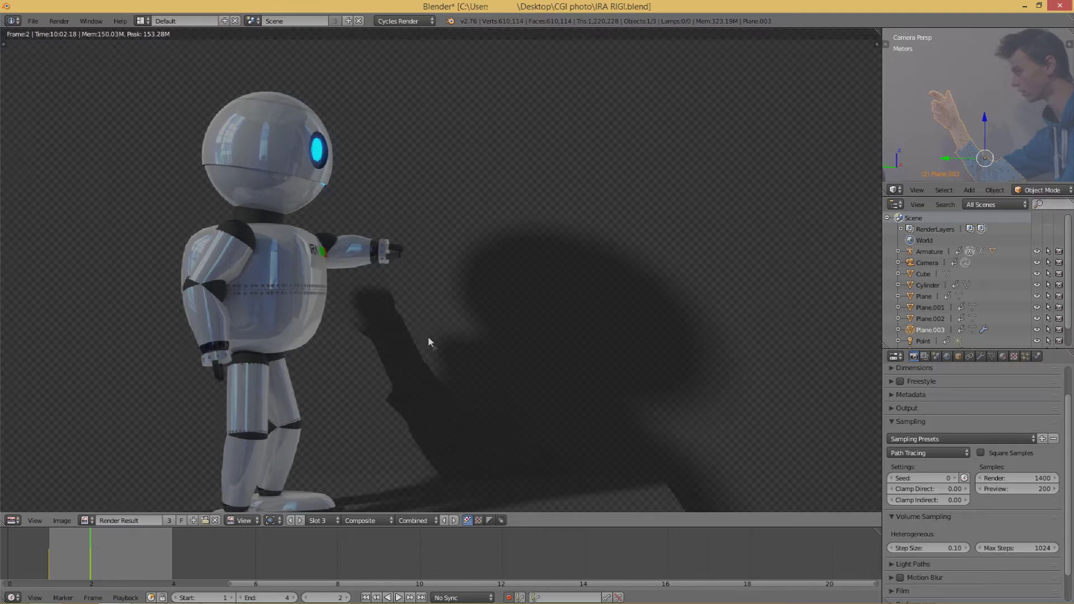
left_click_drag(429, 341, 450, 339)
scroll(448, 337, "down", 3)
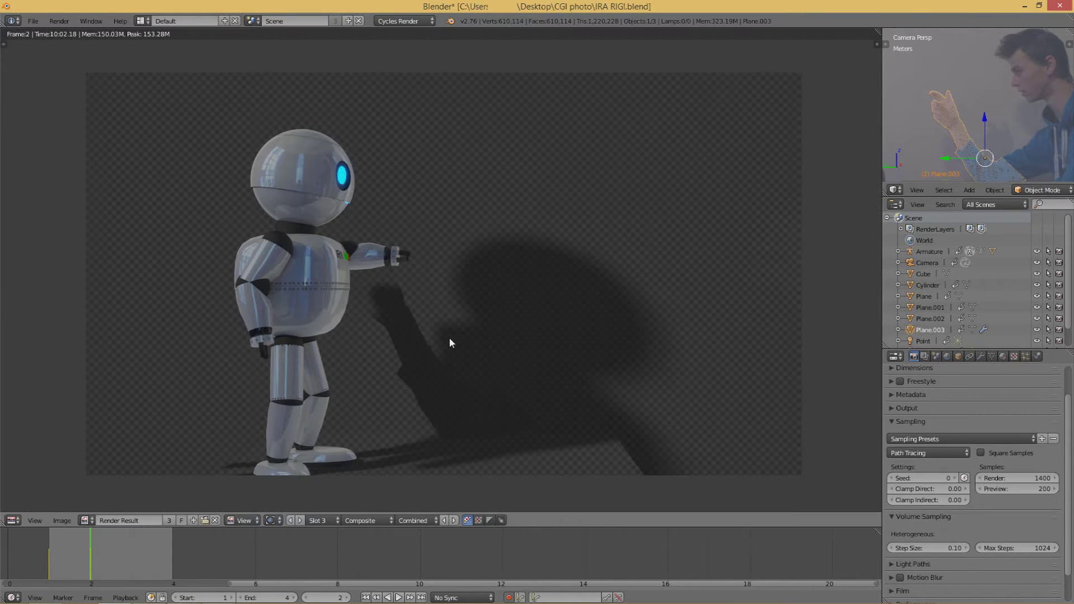
scroll(412, 319, "up", 4)
middle_click_drag(455, 383, 405, 279)
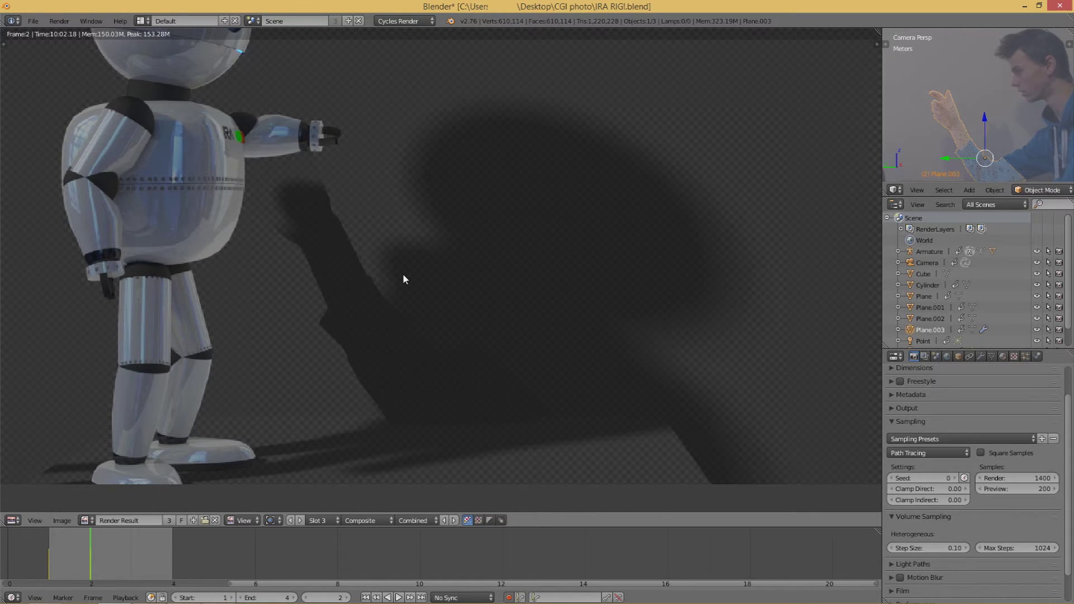
scroll(406, 258, "down", 1)
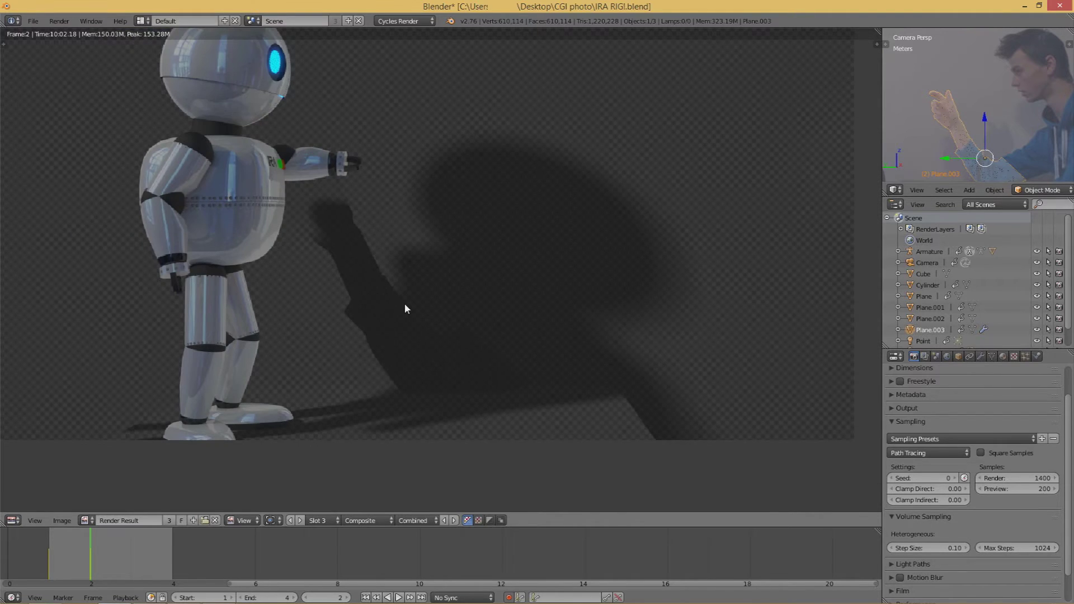
key("shift+F5")
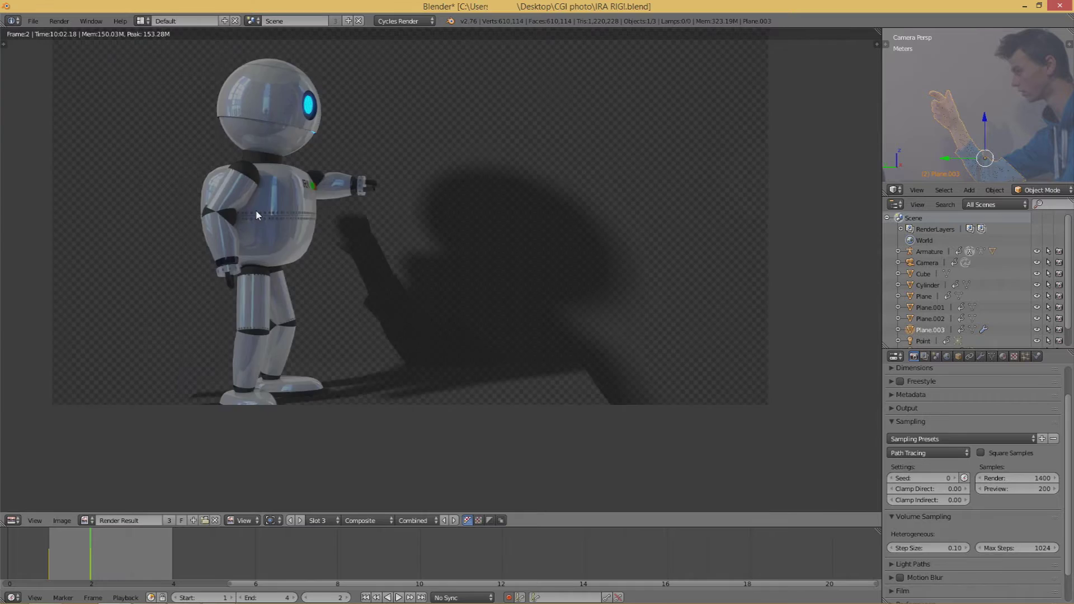
scroll(256, 214, "up", 1)
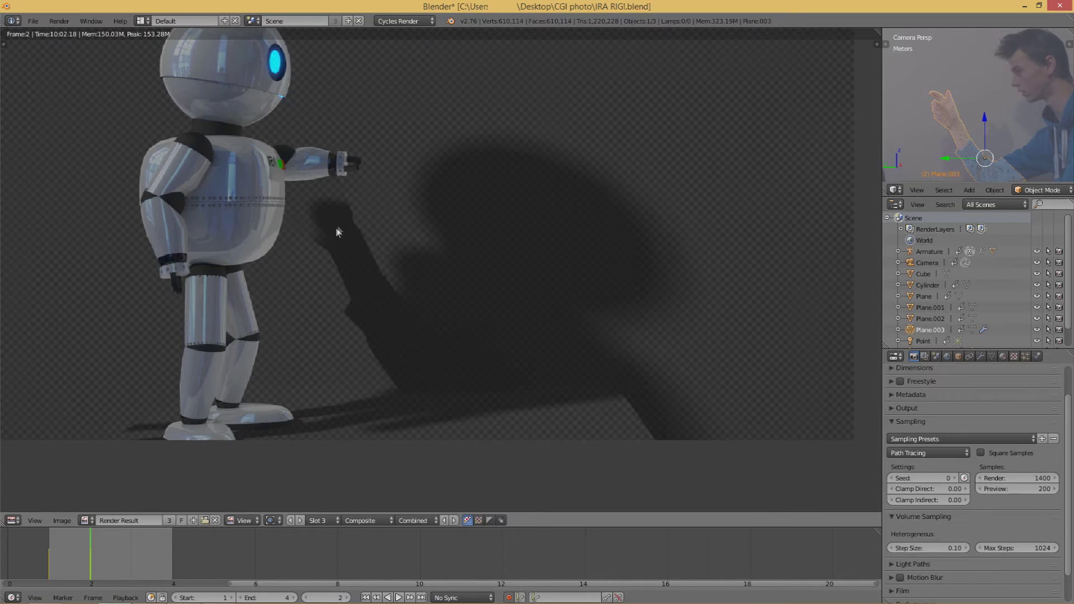
scroll(409, 391, "down", 1)
- Show the objects render layer, then the shadow layer, and split the image area in two
left_click(367, 520)
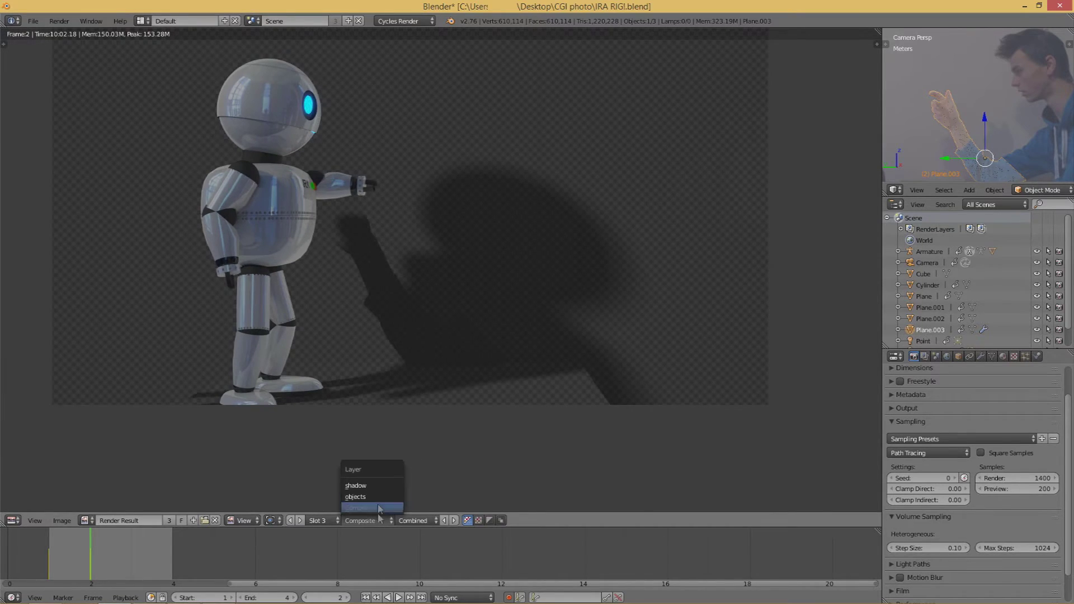
left_click(373, 497)
middle_click_drag(351, 291, 433, 335)
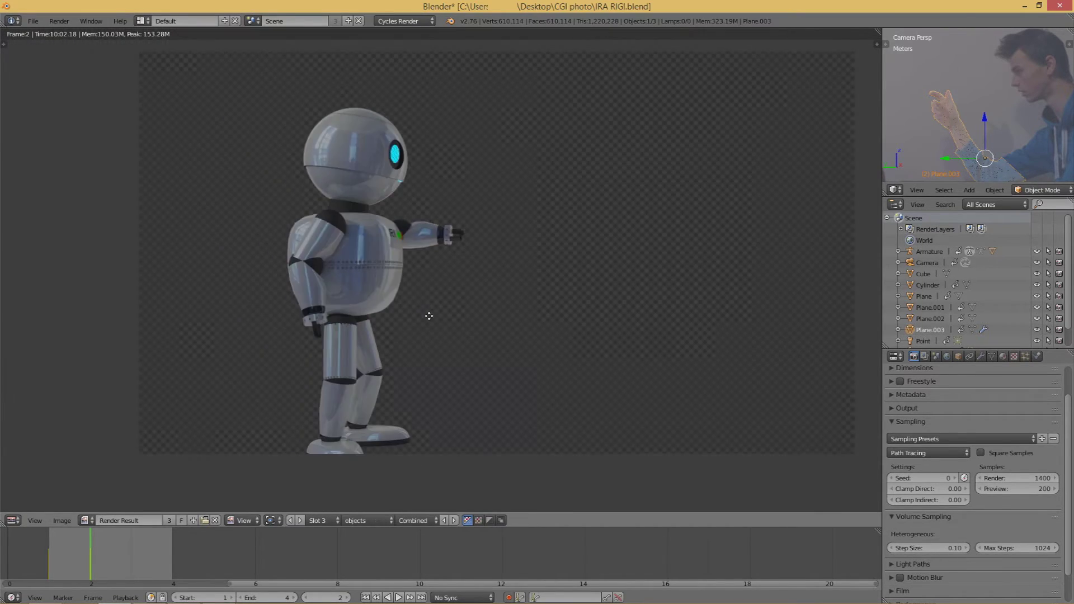
left_click(373, 521)
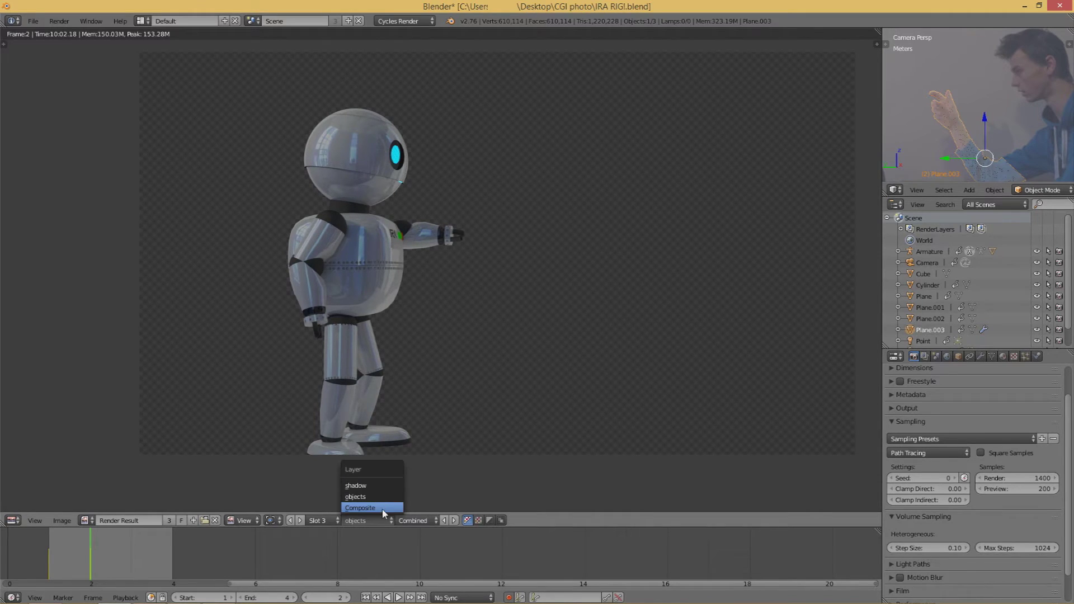
left_click(358, 485)
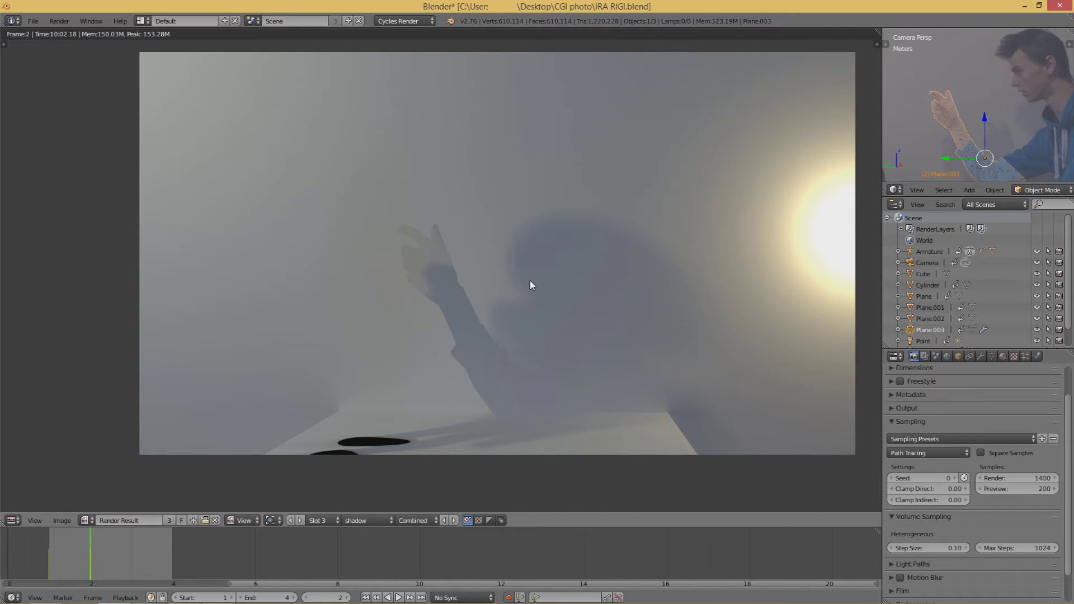
left_click_drag(3, 525, 12, 210)
- Turn the lower area into the Compositing node editor and position its nodes
left_click(13, 521)
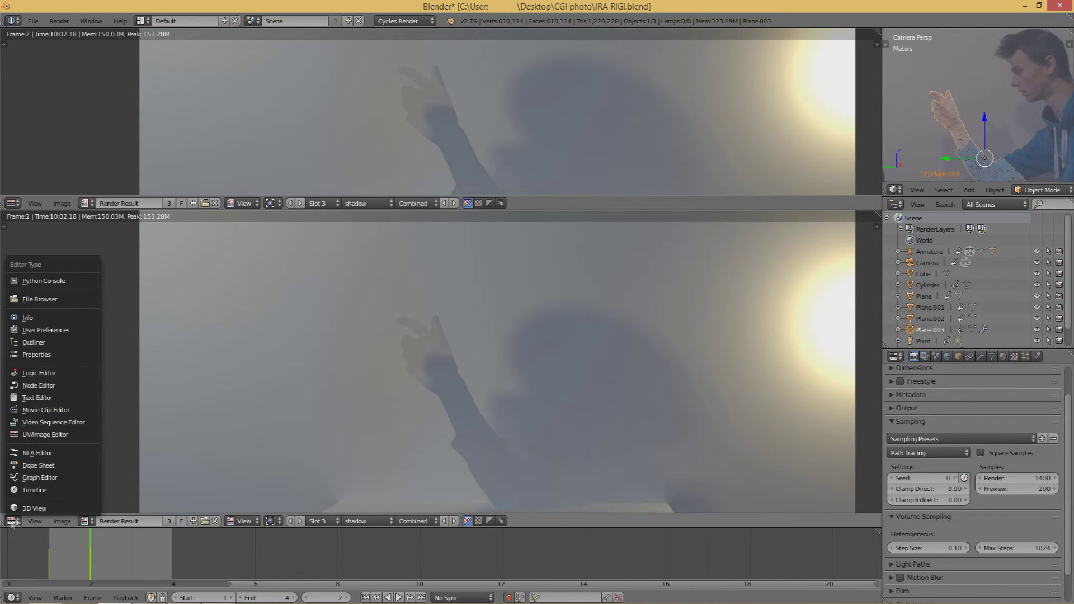
left_click(45, 389)
left_click_drag(427, 299, 301, 354)
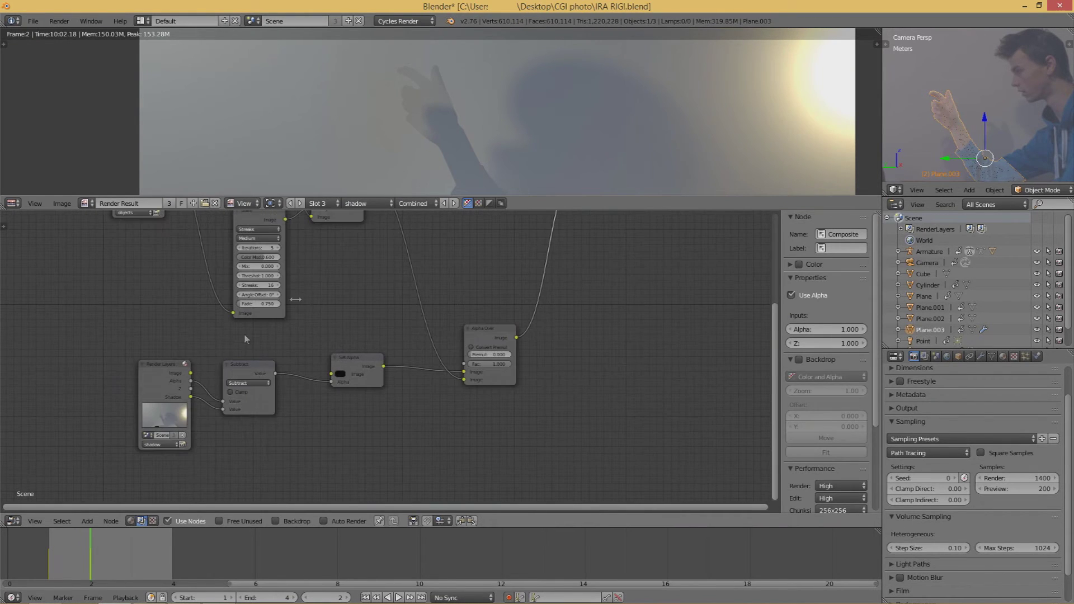
scroll(501, 79, "down", 2)
scroll(501, 79, "up", 3)
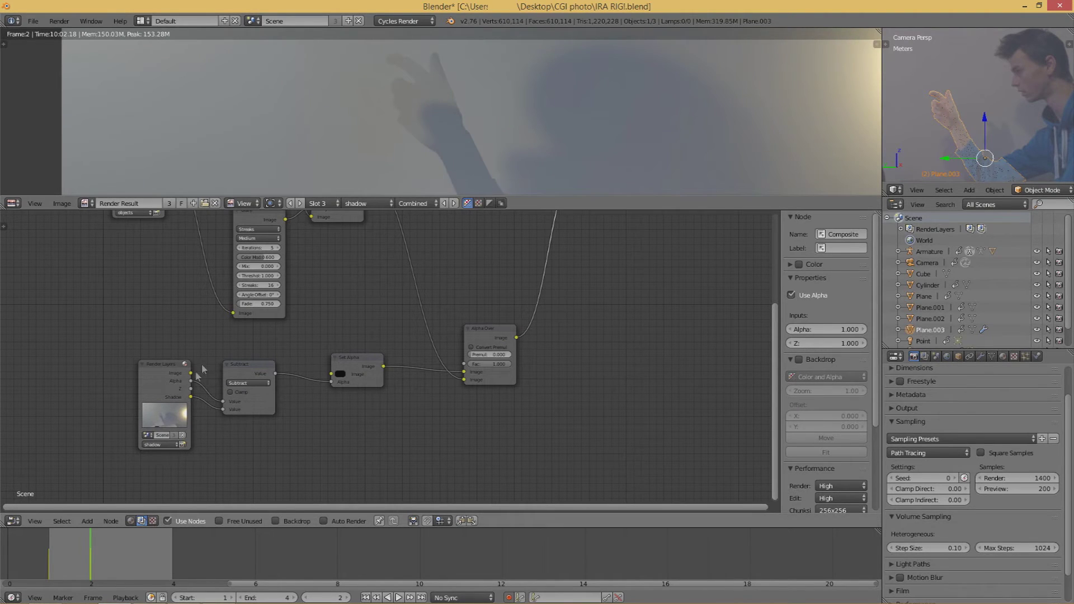
- Show the Composite render layer and enlarge the Image Editor to fill the window
left_click(376, 205)
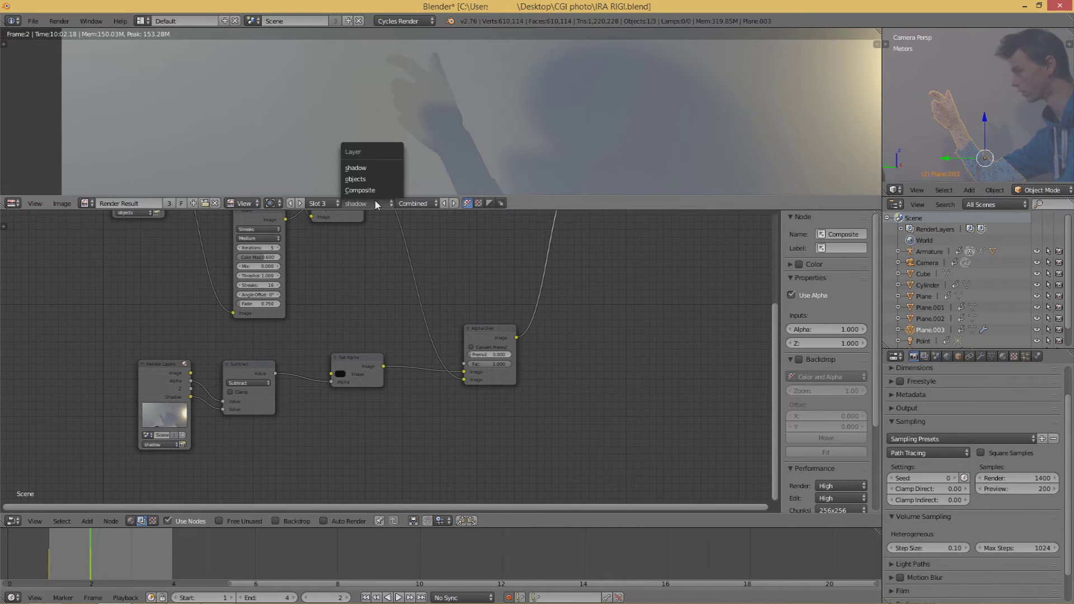
left_click(377, 192)
scroll(450, 138, "down", 2)
key("ctrl+Up")
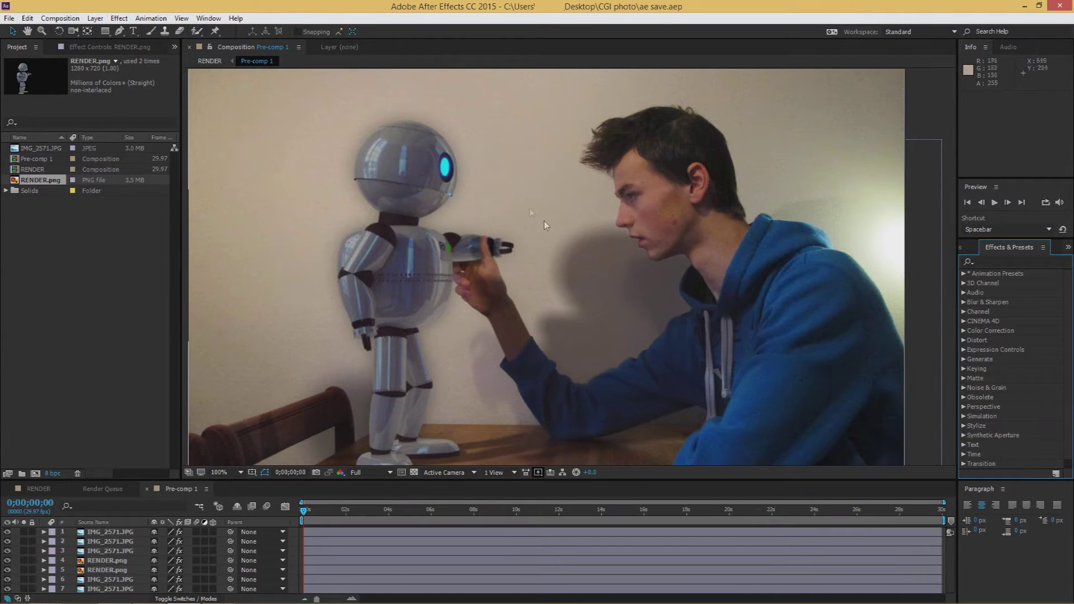
- Hide photo layers 1–4 in Pre-comp 1, then turn the robot render layer back on
scroll(545, 222, "down", 4)
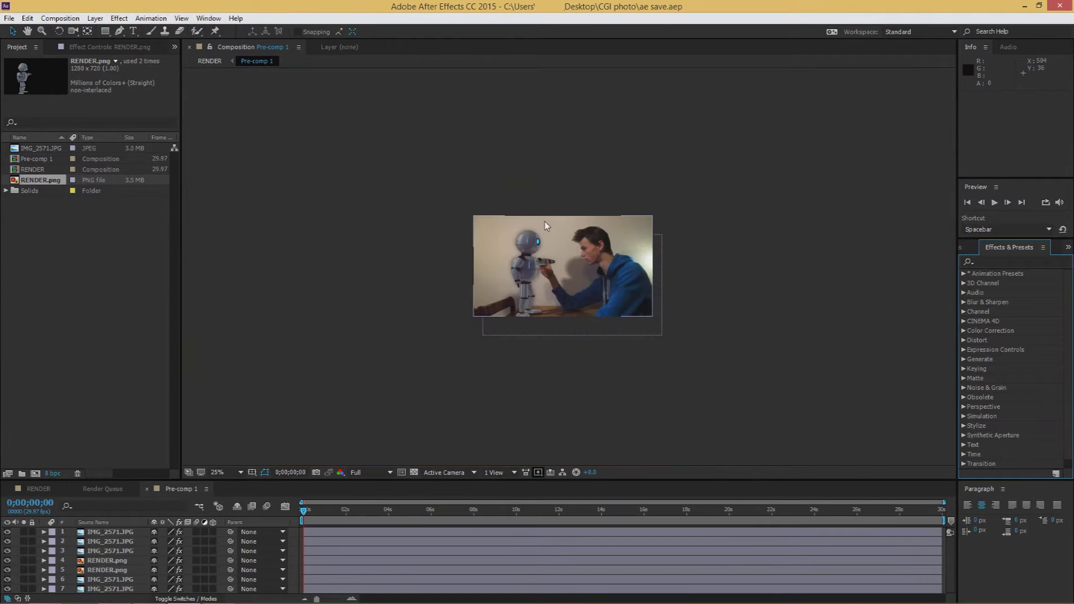
scroll(524, 278, "up", 4)
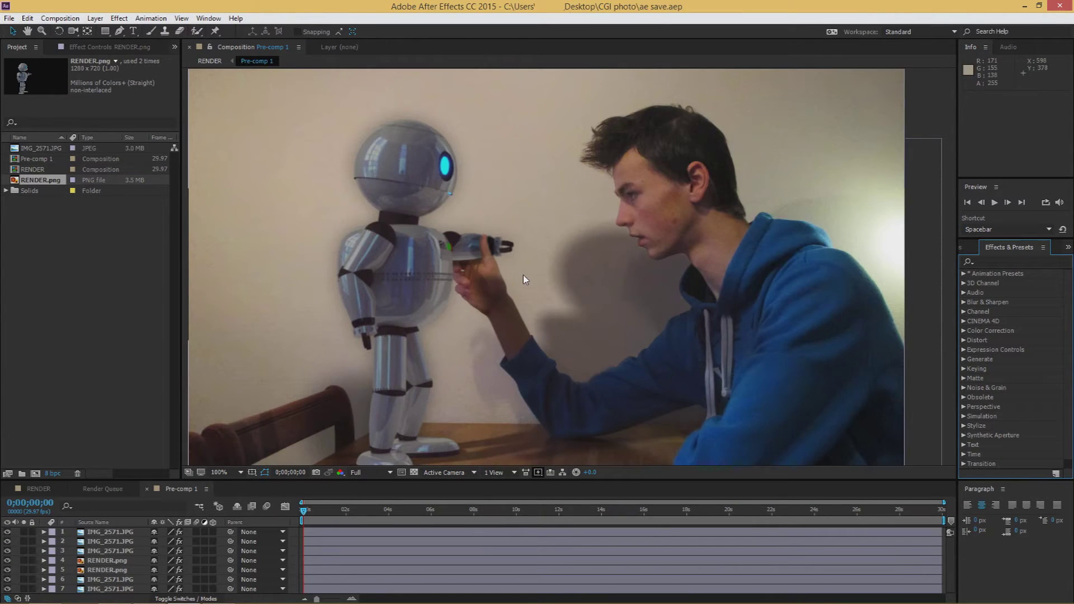
scroll(523, 274, "down", 2)
left_click_drag(7, 531, 8, 560)
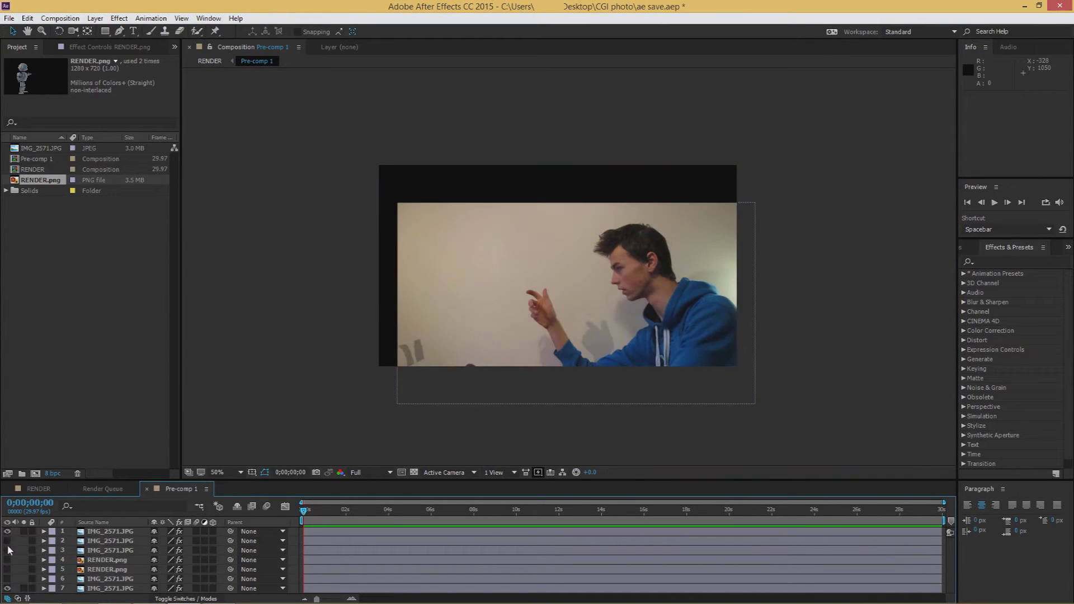
left_click(8, 560)
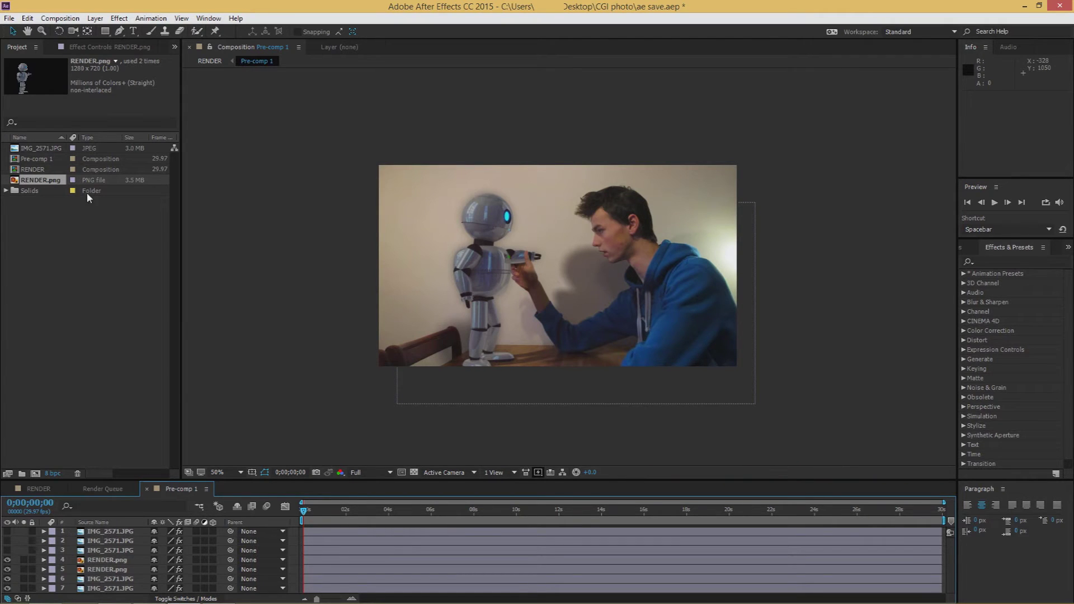
- Switch off RENDER.png's Curves, Levels and Drop Shadow effects and view at 100%
left_click(89, 47)
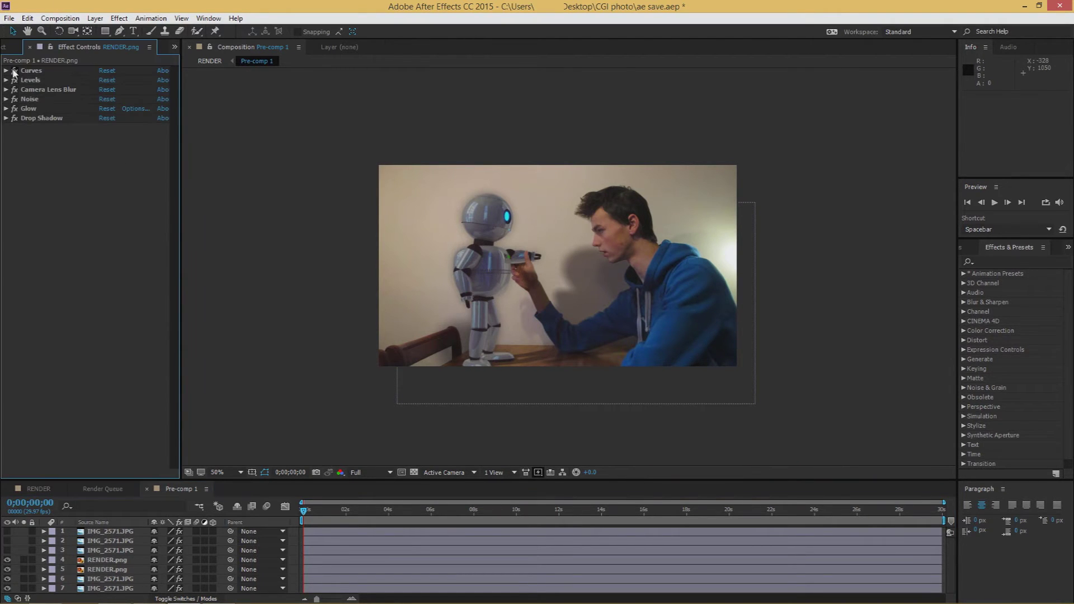
left_click_drag(15, 70, 15, 120)
left_click(16, 119)
key("period")
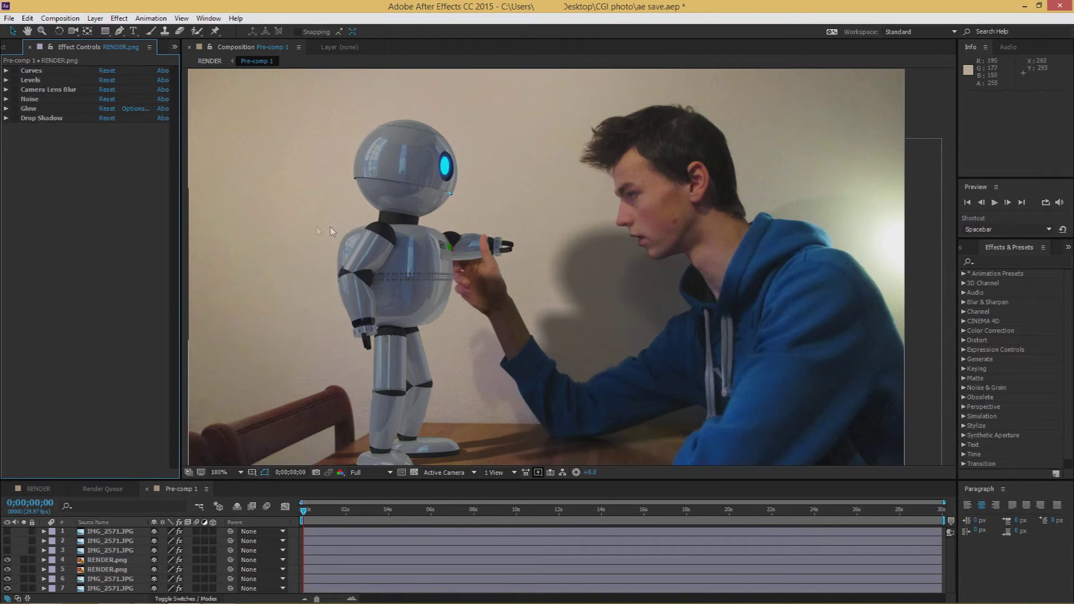
- Re-enable Curves and Levels, inspect the robot close up, then turn on Noise and Glow
left_click(15, 70)
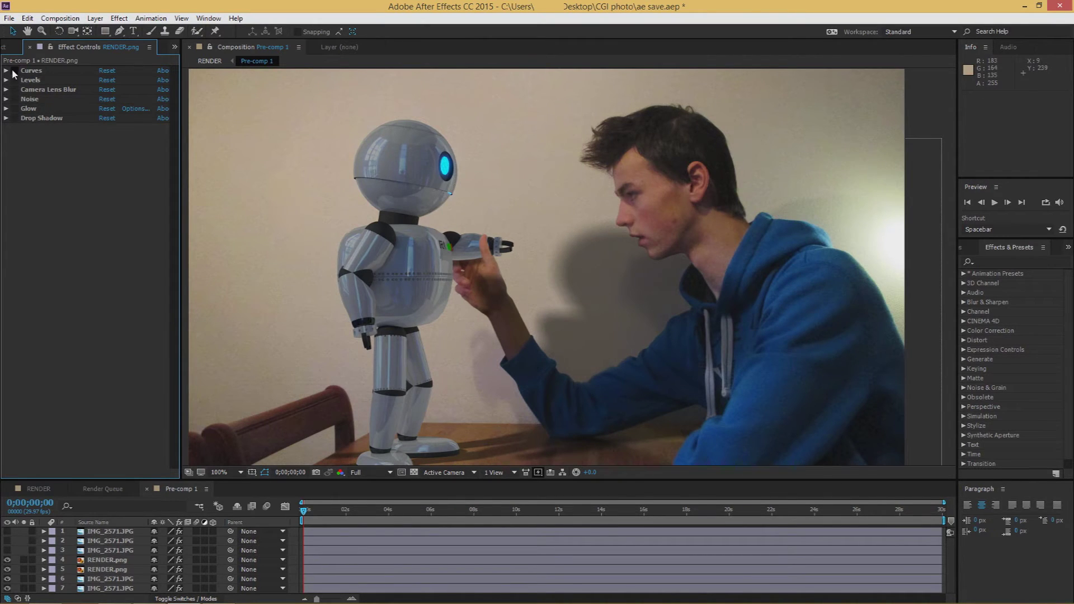
left_click(15, 80)
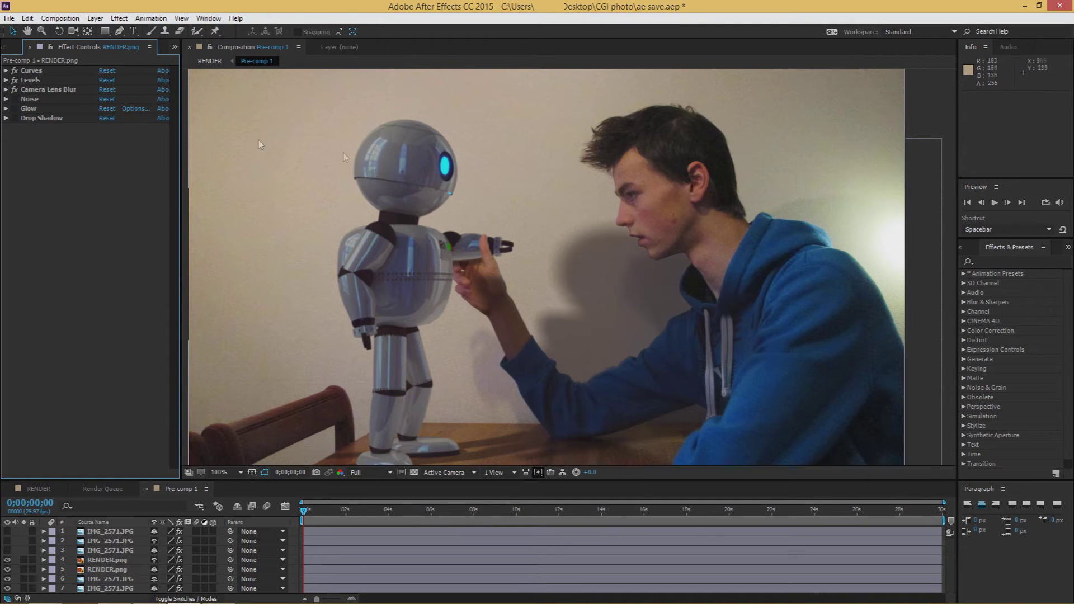
key("period")
key("period")
key("period")
left_click_drag(335, 143, 621, 250)
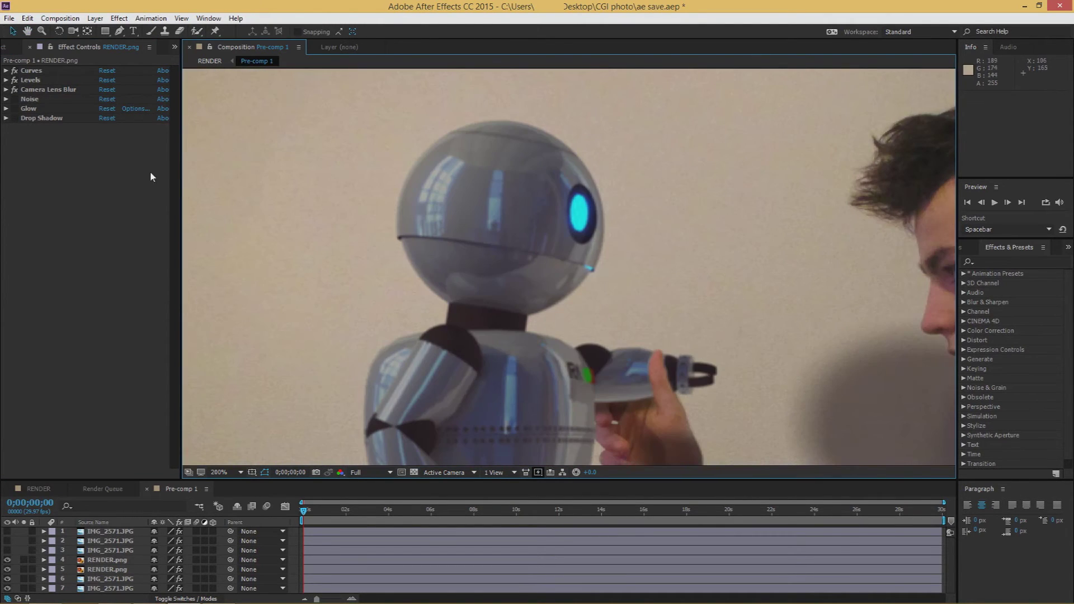
left_click(15, 99)
left_click(14, 109)
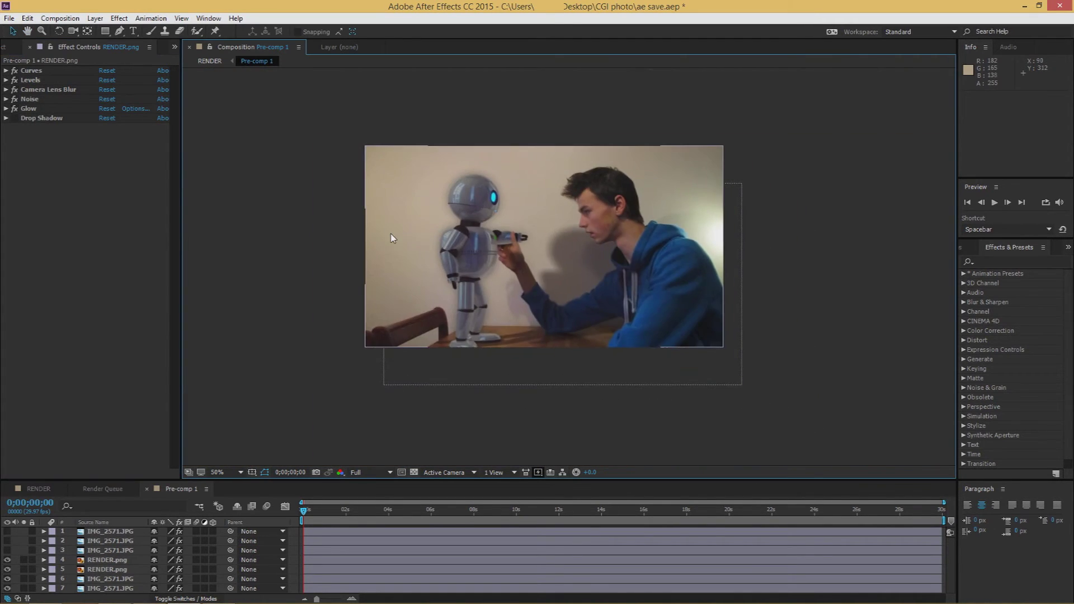
- At 100% zoom, make layers 3, 2 and 1 visible, toggling the top photo to compare
key(".")
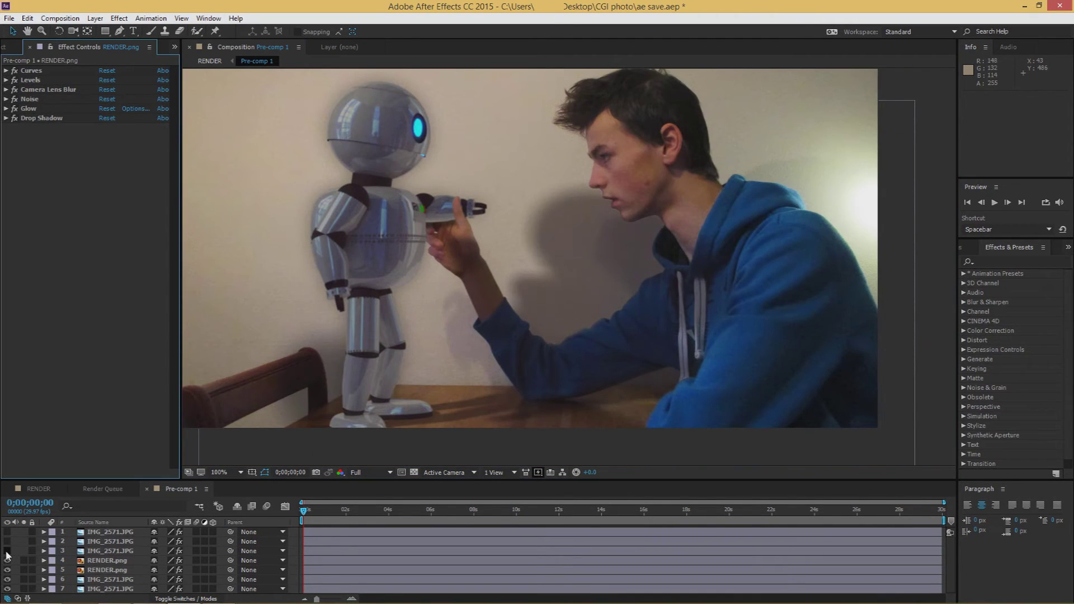
left_click(7, 551)
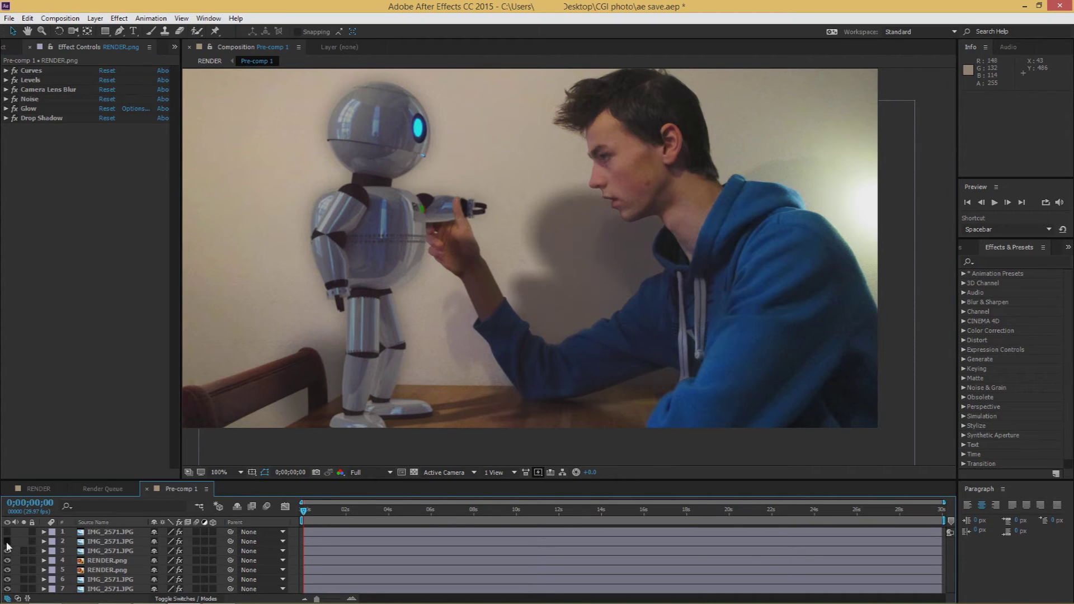
left_click_drag(7, 542, 8, 523)
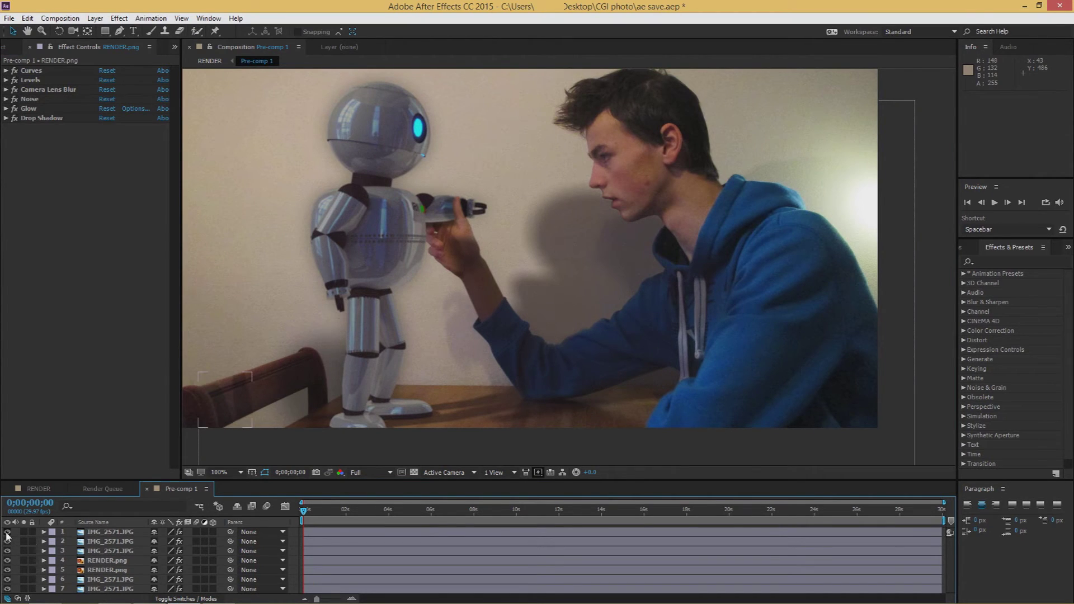
left_click(6, 533)
left_click(6, 533)
left_click(7, 533)
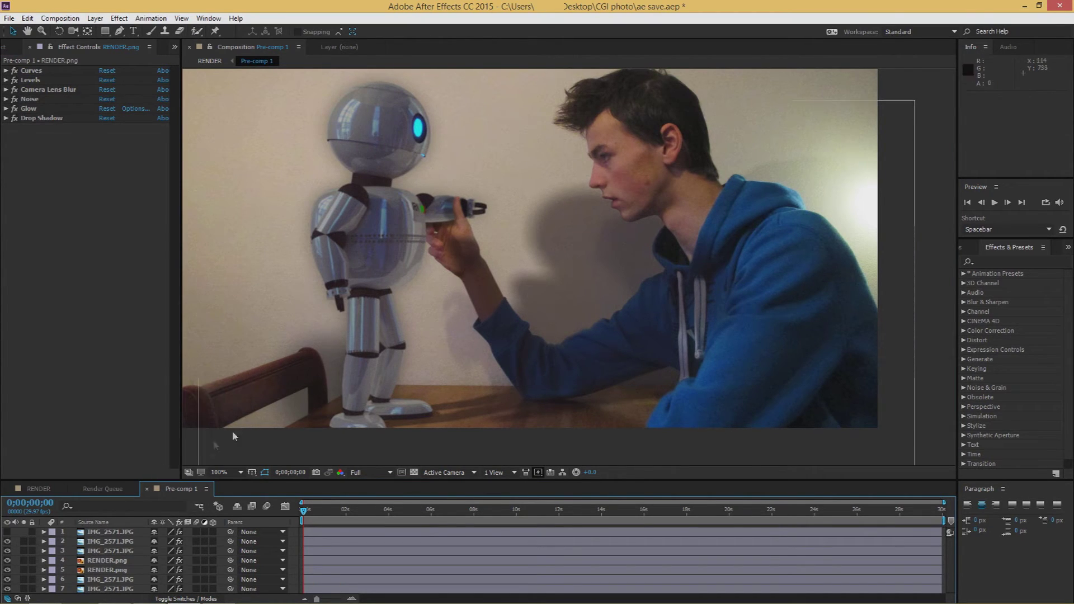
left_click(7, 533)
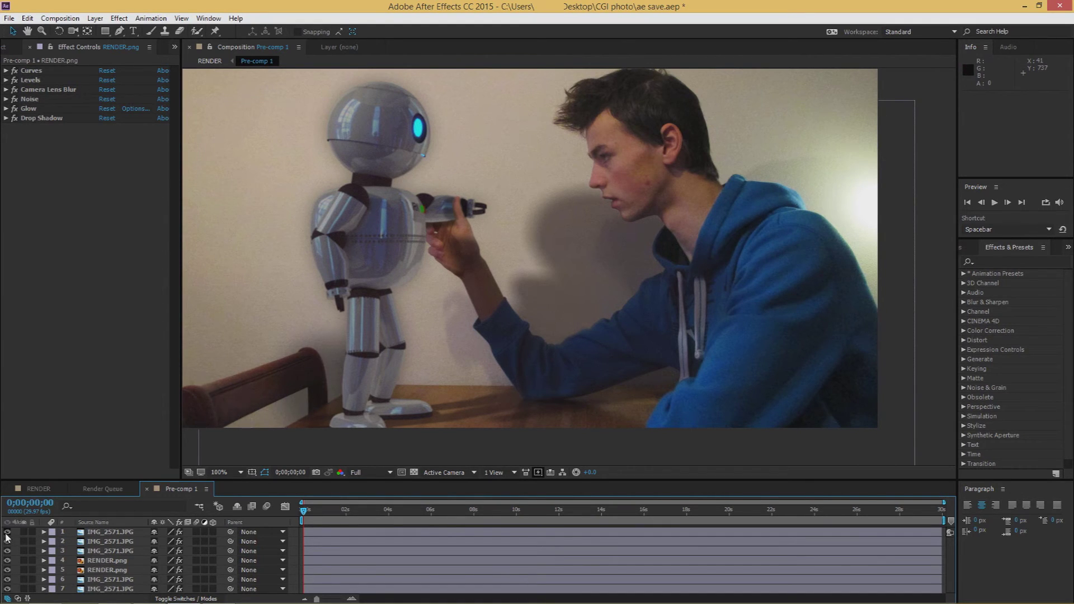
- Switch to the RENDER composition, closing the Render Queue and Pre-comp 1 tabs
left_click(42, 489)
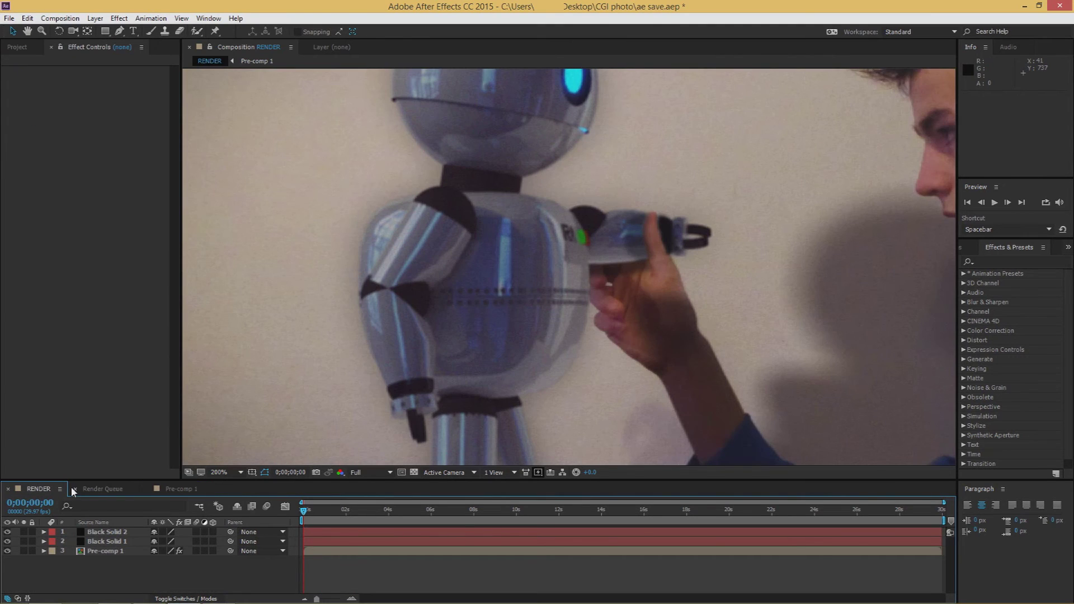
left_click(75, 489)
left_click(75, 489)
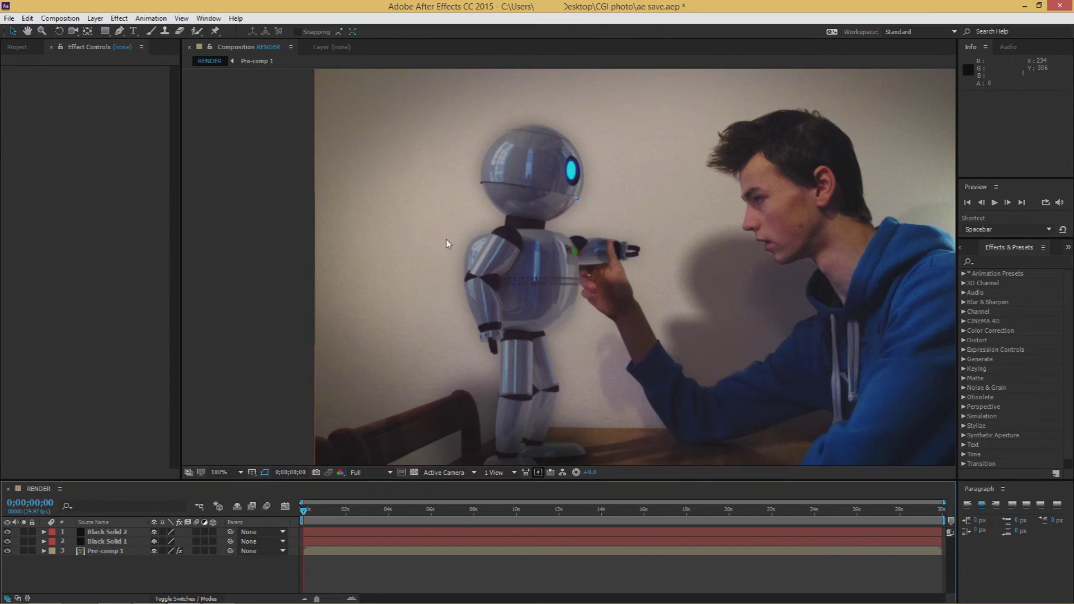
- Toggle Black Solid 1 and Black Solid 2 off and on to compare, ending with both visible
left_click(6, 541)
left_click(6, 541)
left_click(8, 532)
left_click(7, 532)
left_click(7, 532)
left_click(7, 532)
mouse_move(551, 306)
left_mouse_down()
mouse_move(473, 294)
mouse_move(587, 277)
mouse_move(591, 288)
left_mouse_up()
left_click(7, 533)
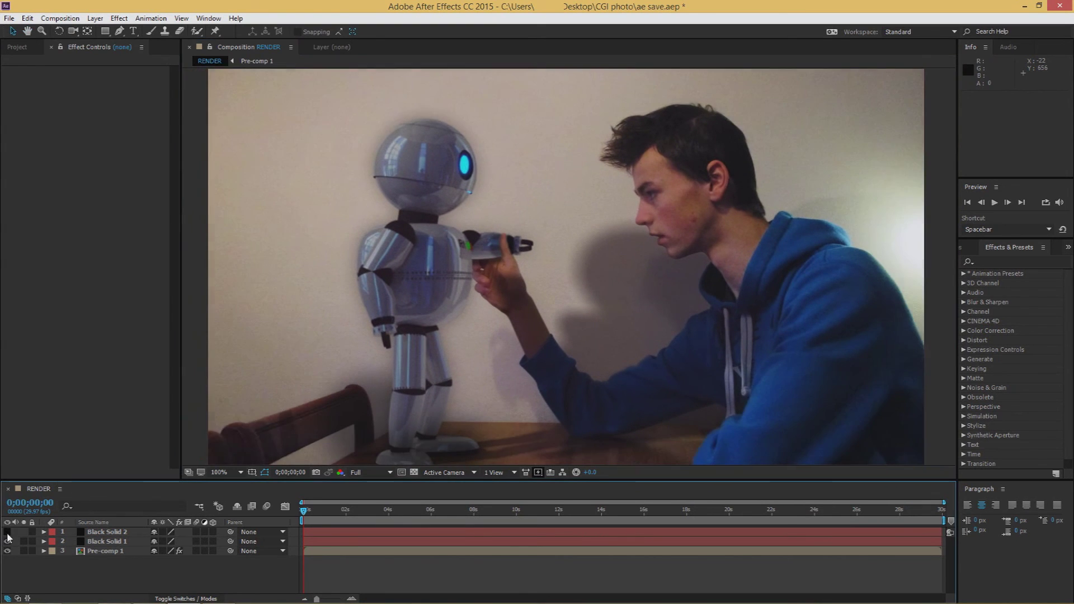
left_click(7, 533)
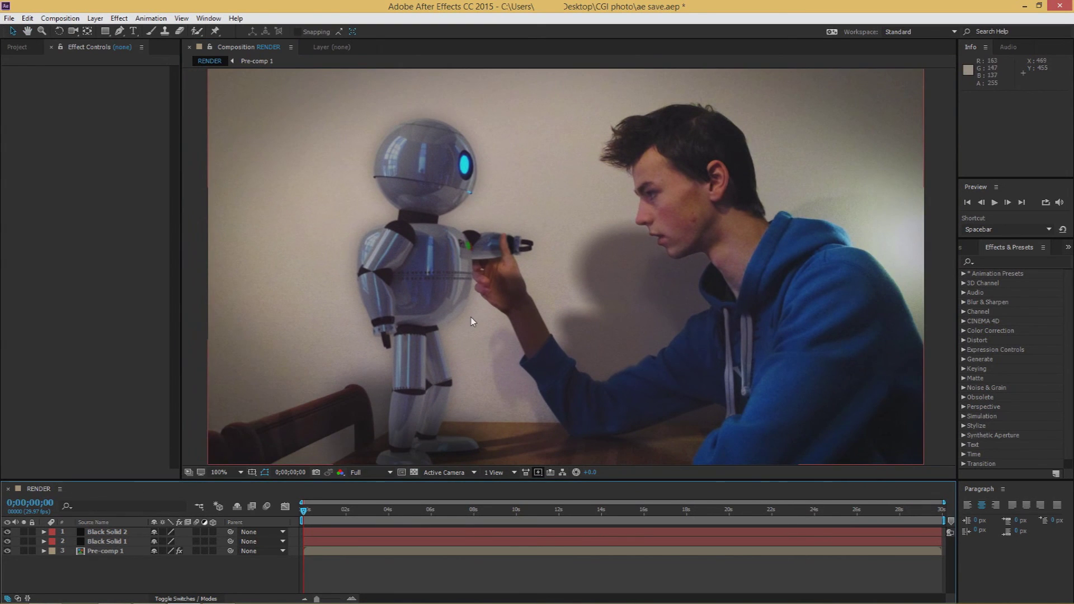